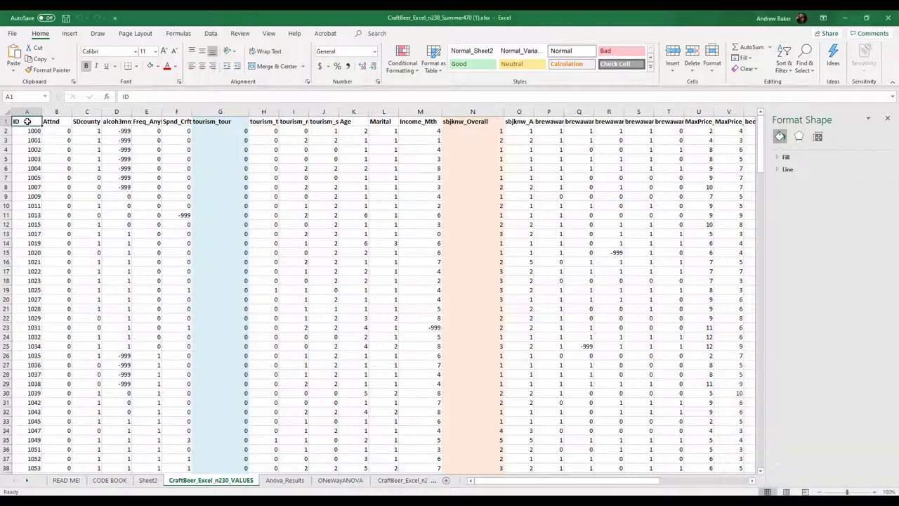
Step: Insert a PivotTable of the survey data on a new sheet, with tourism_tour as rows and sbjknw_Overall as values
{"action": "left_click", "coordinate": [70, 34]}
{"action": "left_click", "coordinate": [16, 56]}
{"action": "left_click", "coordinate": [416, 267]}
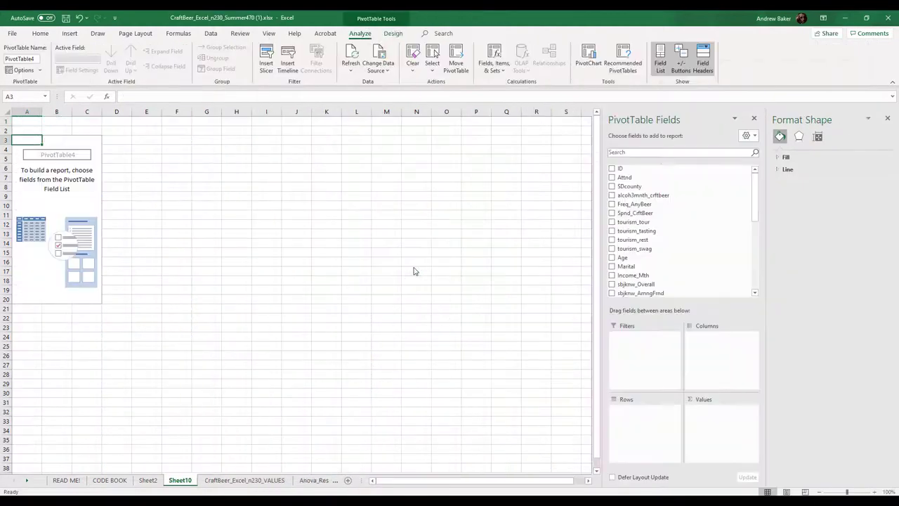
{"action": "left_click_drag", "start_coordinate": [634, 222], "coordinate": [648, 423]}
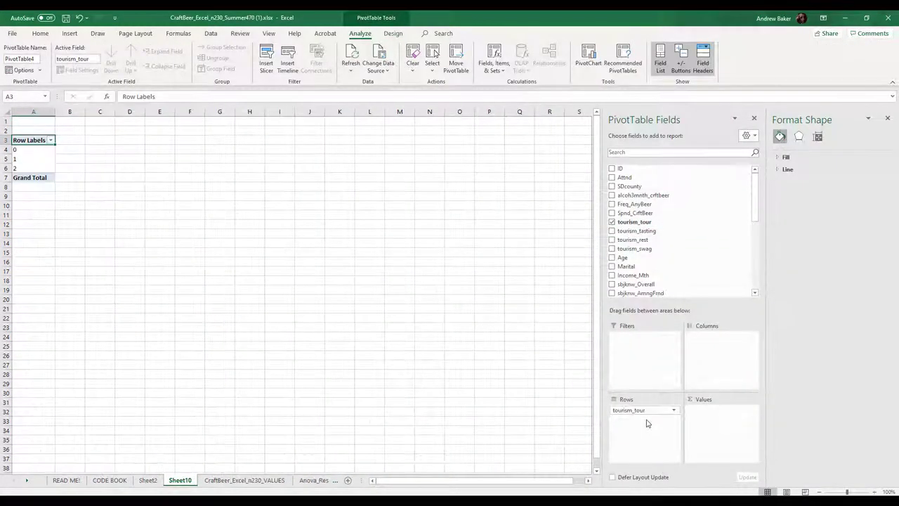
{"action": "left_click_drag", "start_coordinate": [685, 284], "coordinate": [725, 414]}
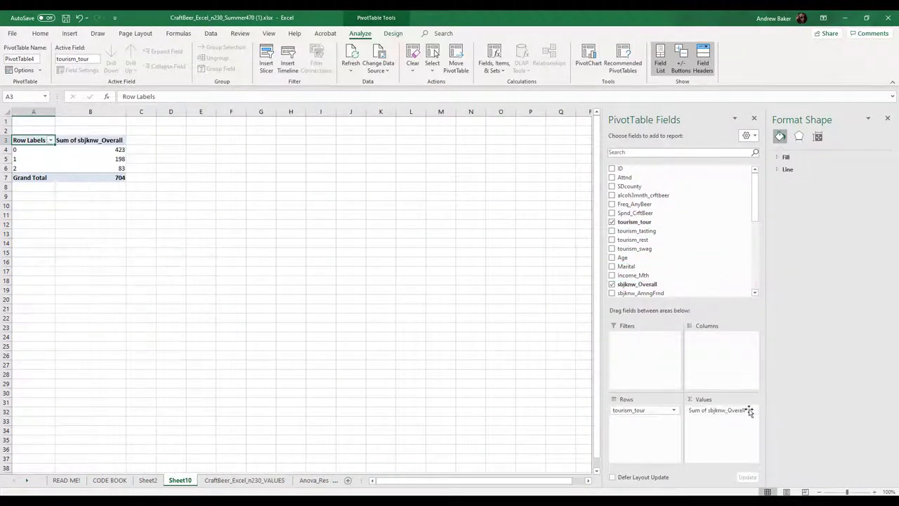
Step: Summarize the sbjknw_Overall value field by Average instead of Sum
{"action": "left_click", "coordinate": [753, 410]}
{"action": "left_click", "coordinate": [713, 399]}
{"action": "left_click", "coordinate": [327, 219]}
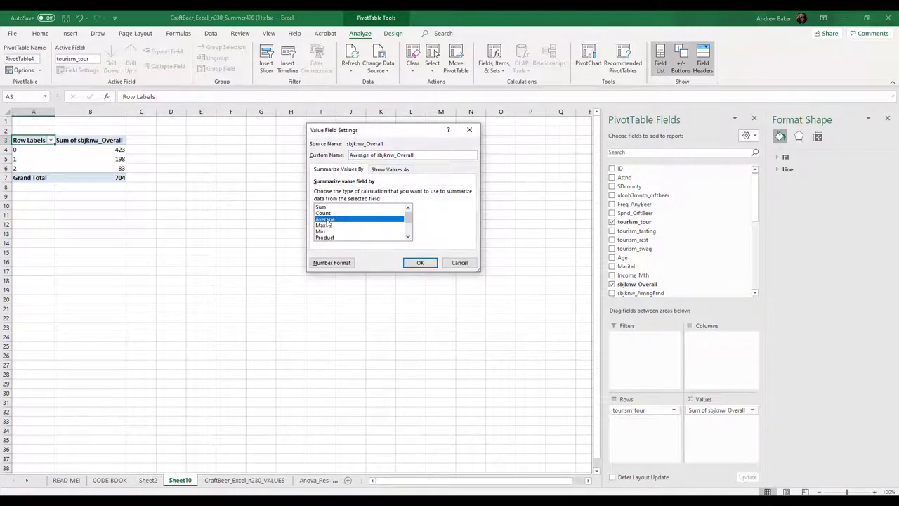
{"action": "left_click", "coordinate": [419, 262]}
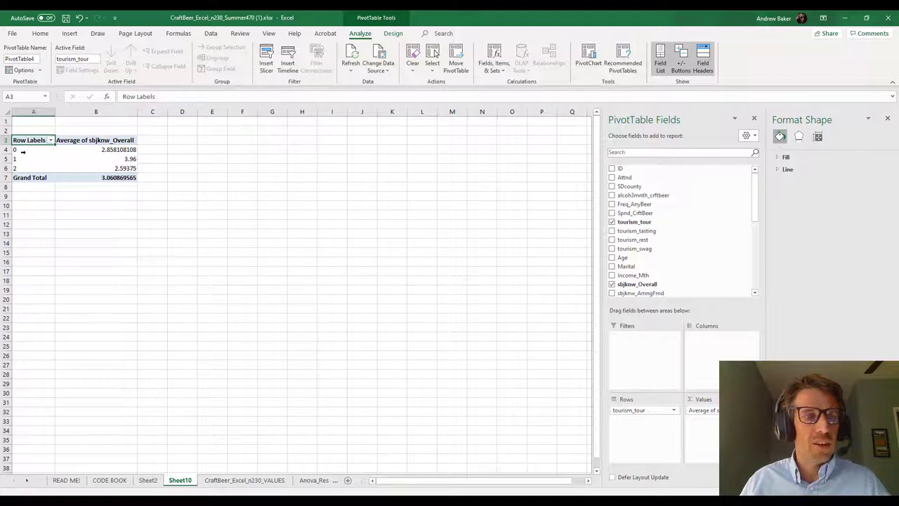
Step: Enter the labels "Have attended", "Have not attended, interested" and "Have not attended, not interested" in D11:D13
{"action": "left_click", "coordinate": [175, 243]}
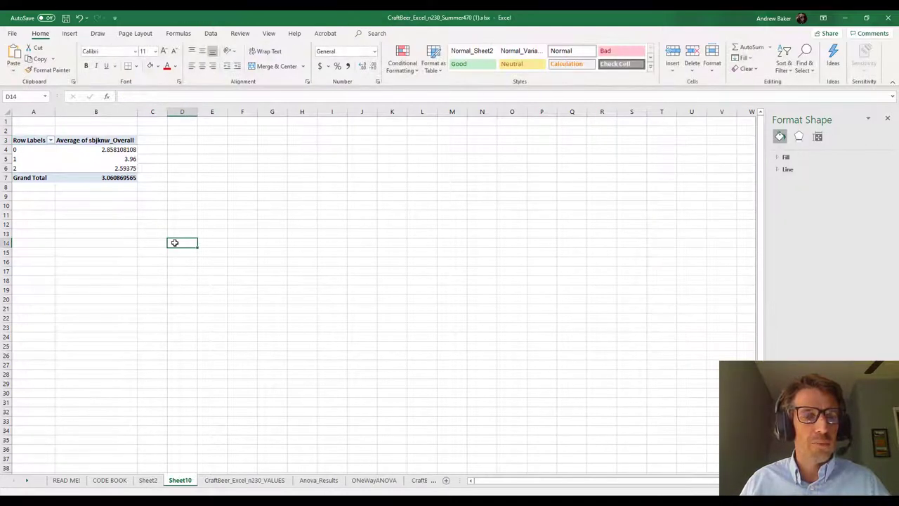
{"action": "left_click", "coordinate": [177, 215]}
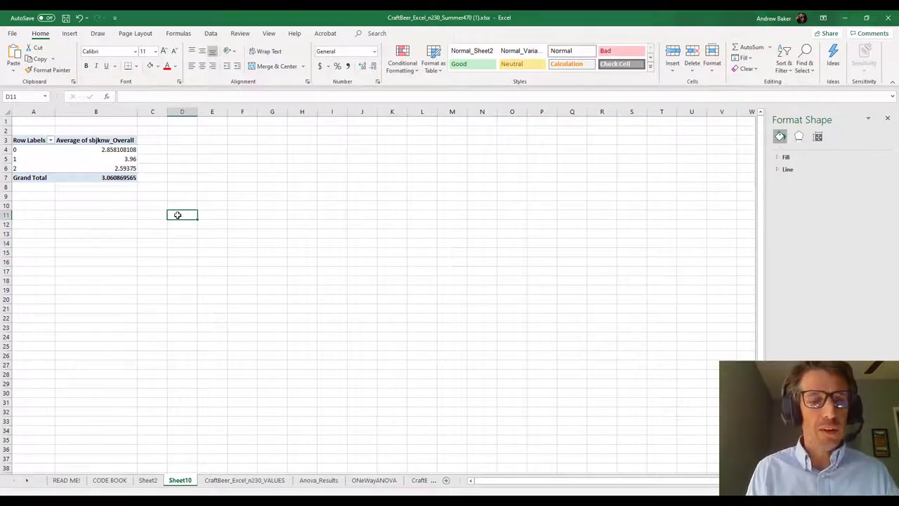
{"action": "type", "text": "Have attended"}
{"action": "key", "text": "Return"}
{"action": "type", "text": "Have not attended, interested"}
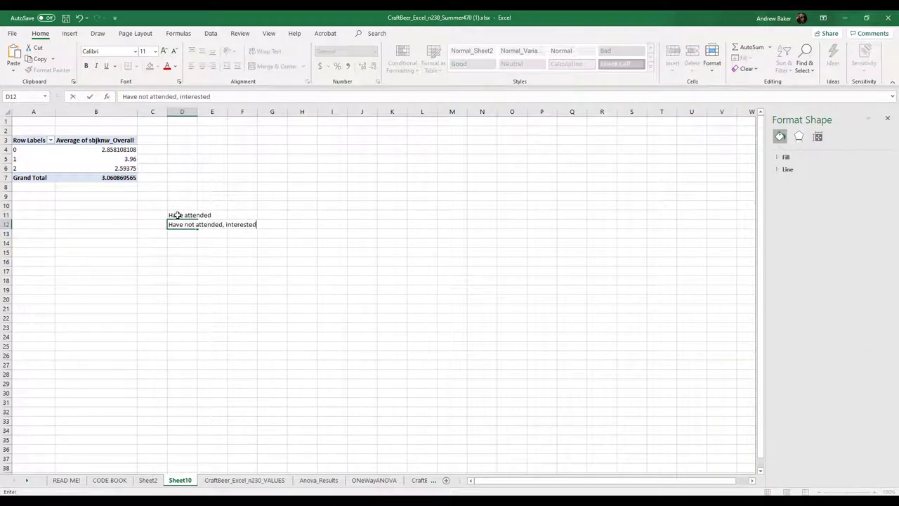
{"action": "key", "text": "Return"}
{"action": "type", "text": "Have not attended, not interested"}
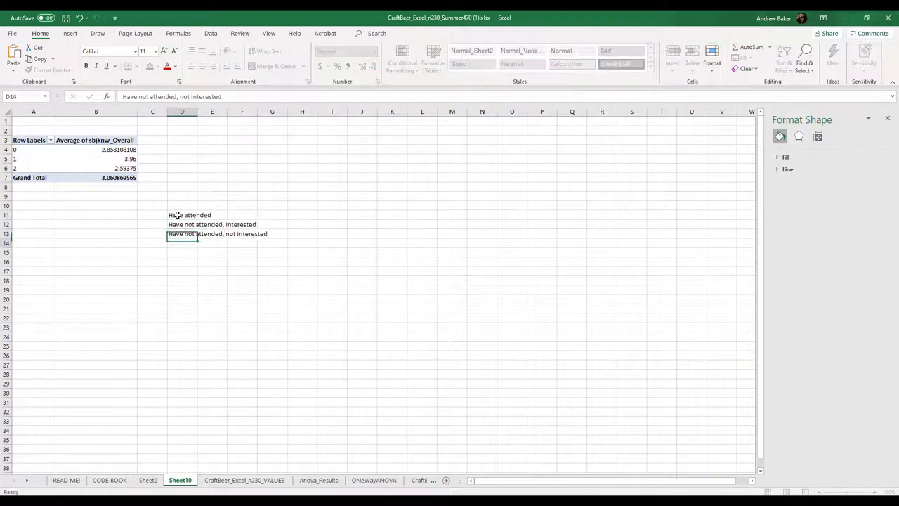
{"action": "key", "text": "Return"}
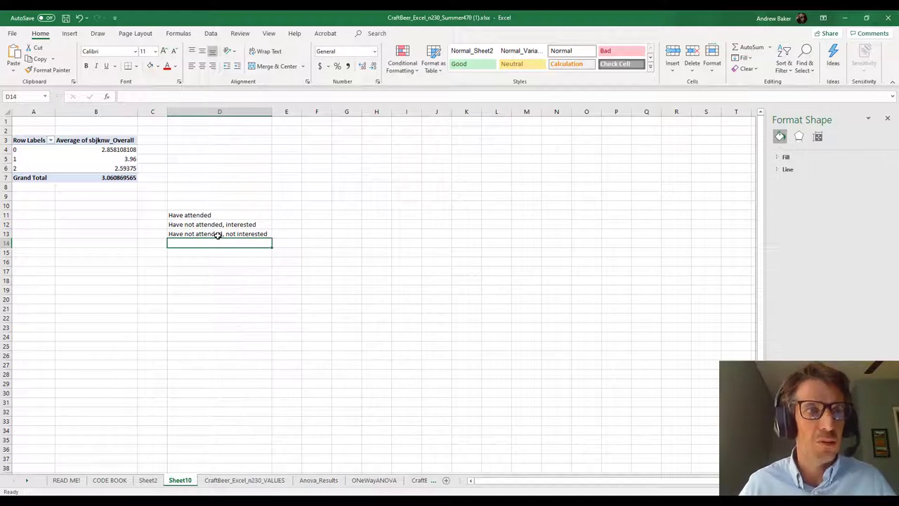
Step: Enter the rounded group averages 3.96, 2.86 and 2.6 beside the labels in E11:E13
{"action": "left_click", "coordinate": [289, 213]}
{"action": "type", "text": "3.96"}
{"action": "key", "text": "Return"}
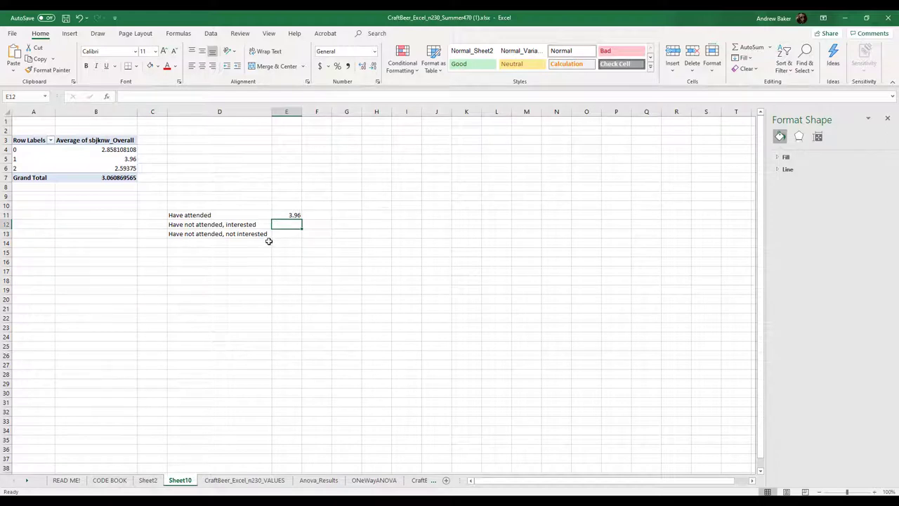
{"action": "type", "text": "2.86"}
{"action": "key", "text": "Return"}
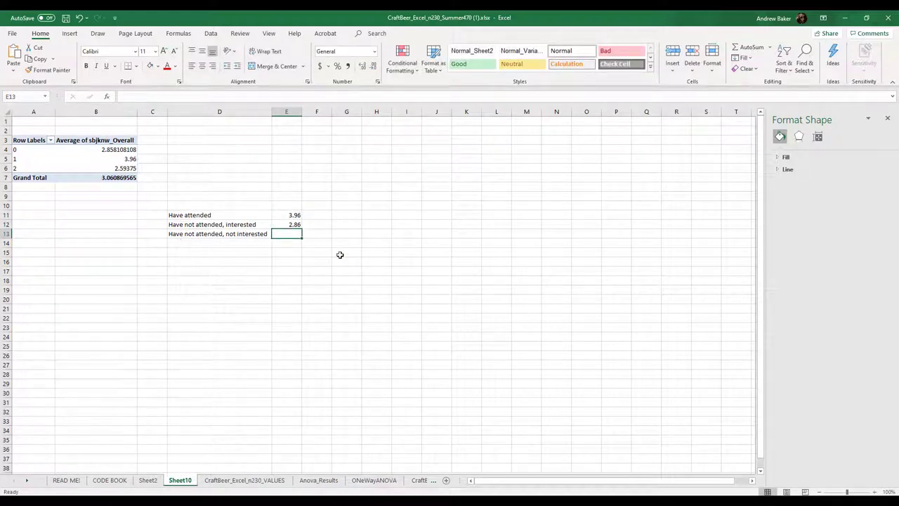
{"action": "type", "text": "2.6"}
{"action": "key", "text": "Return"}
Step: Enter the heading "Average Subjective Knowledge about Craft Beer" in E10
{"action": "left_click", "coordinate": [291, 204]}
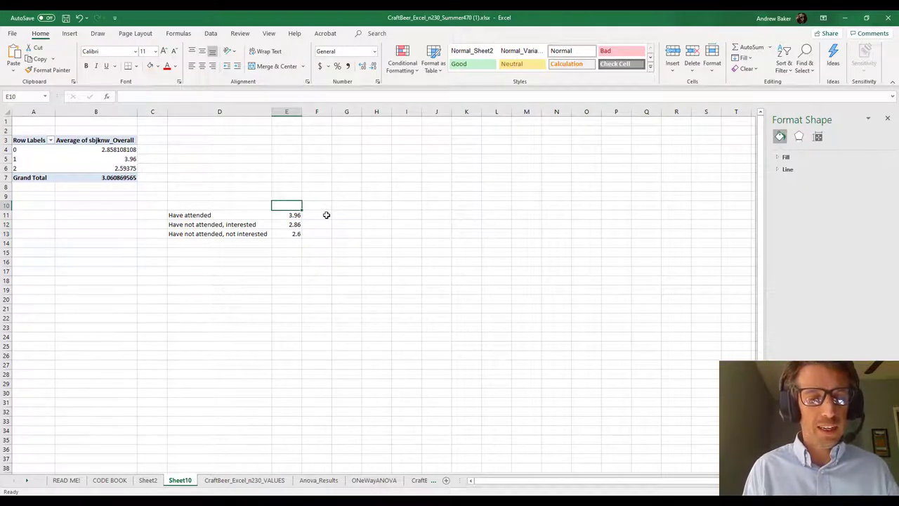
{"action": "type", "text": "Av"}
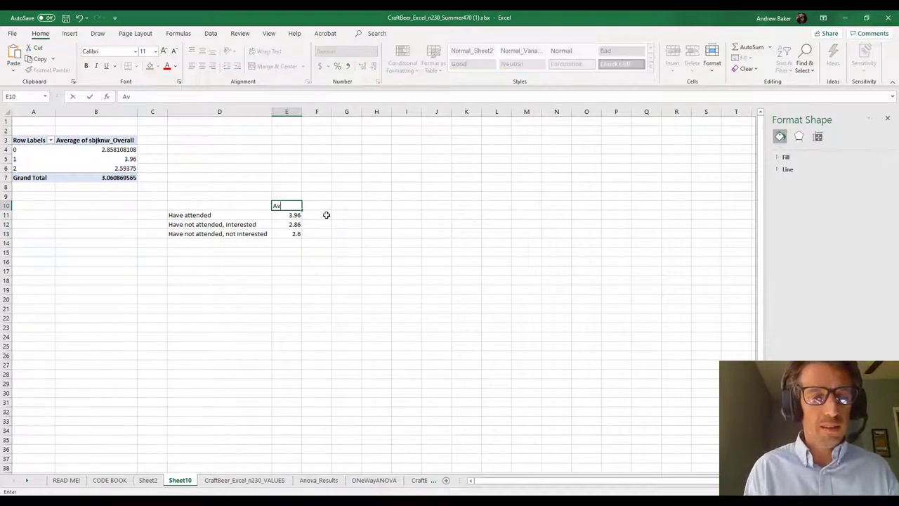
{"action": "type", "text": "erage Subjective "}
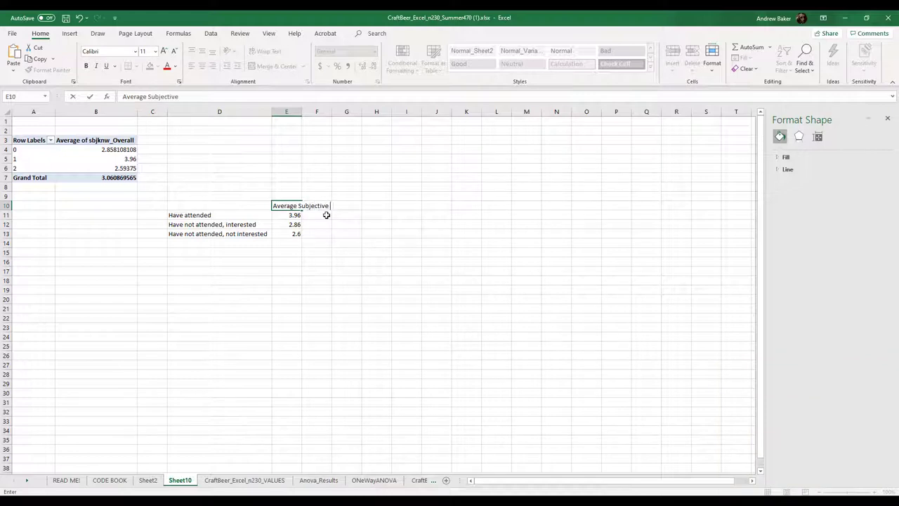
{"action": "type", "text": "Knowledge about Draft Beer"}
{"action": "key", "text": "Return"}
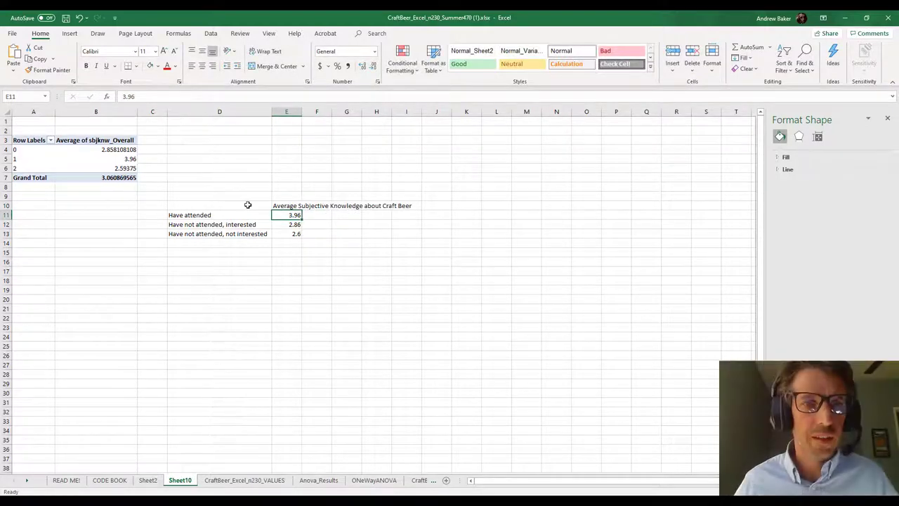
Step: Insert a 2-D clustered column chart of D10:E13 and place it directly below the small table
{"action": "left_click_drag", "start_coordinate": [204, 205], "coordinate": [292, 234]}
{"action": "left_click", "coordinate": [70, 34]}
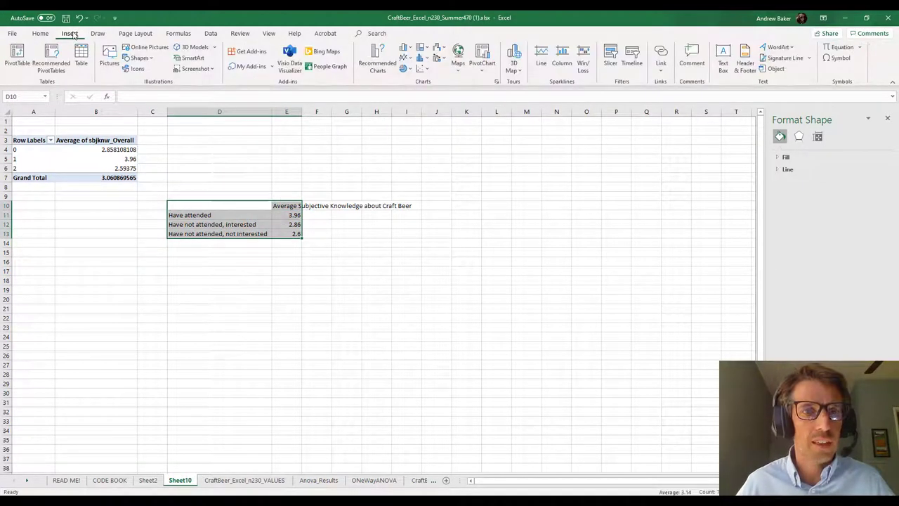
{"action": "left_click", "coordinate": [405, 47]}
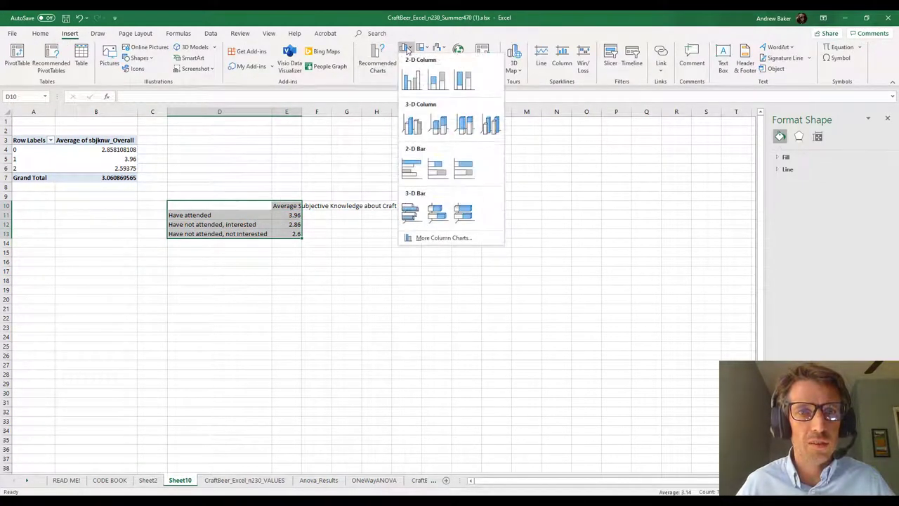
{"action": "left_click", "coordinate": [409, 76]}
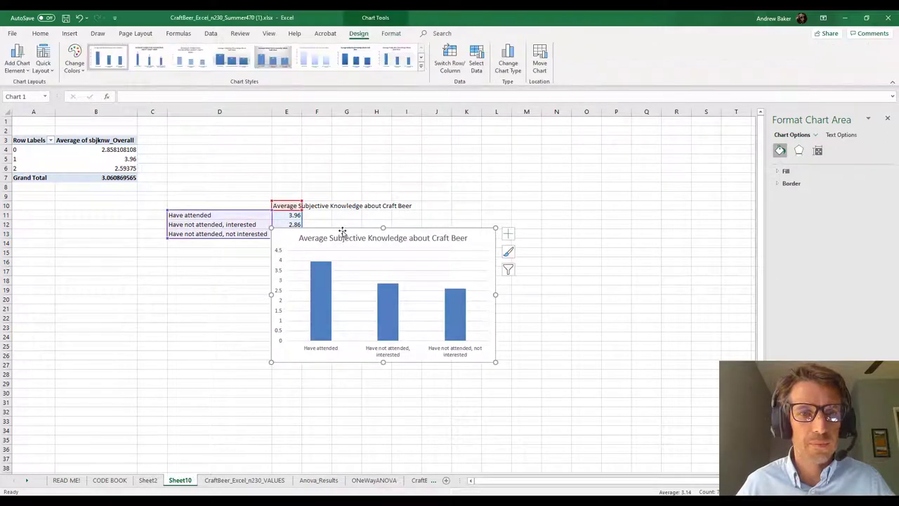
{"action": "left_click_drag", "start_coordinate": [339, 228], "coordinate": [285, 248]}
Step: Add data labels to the chart's columns and show the averages in E11:E13 with one decimal place
{"action": "right_click", "coordinate": [264, 320]}
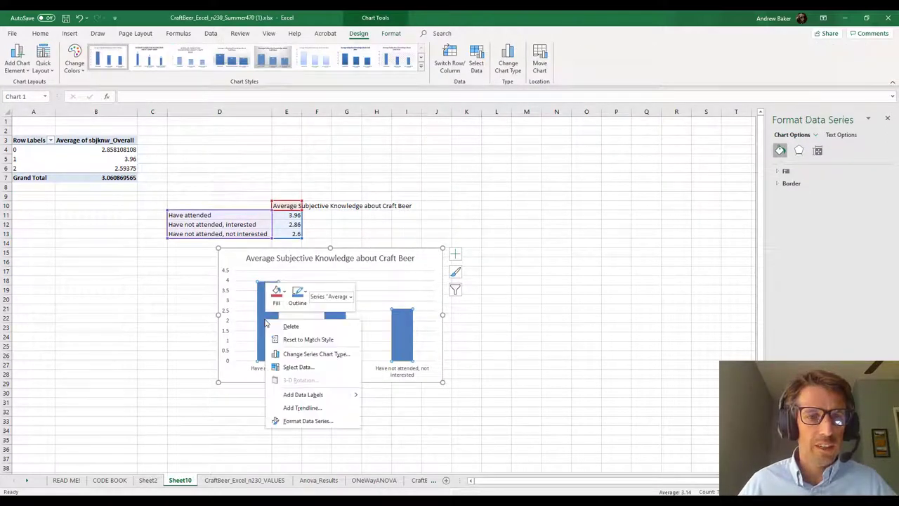
{"action": "left_click", "coordinate": [314, 397]}
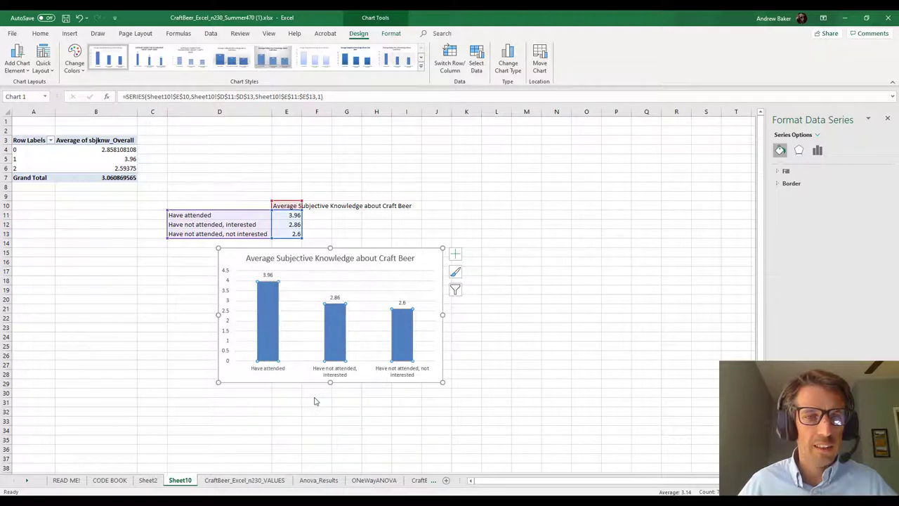
{"action": "left_click", "coordinate": [314, 395]}
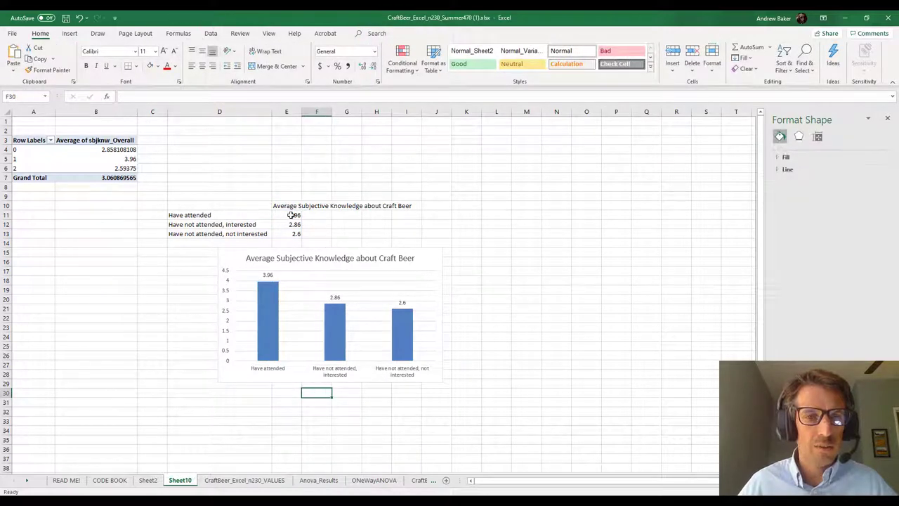
{"action": "left_click_drag", "start_coordinate": [295, 216], "coordinate": [291, 234]}
{"action": "left_click", "coordinate": [375, 70]}
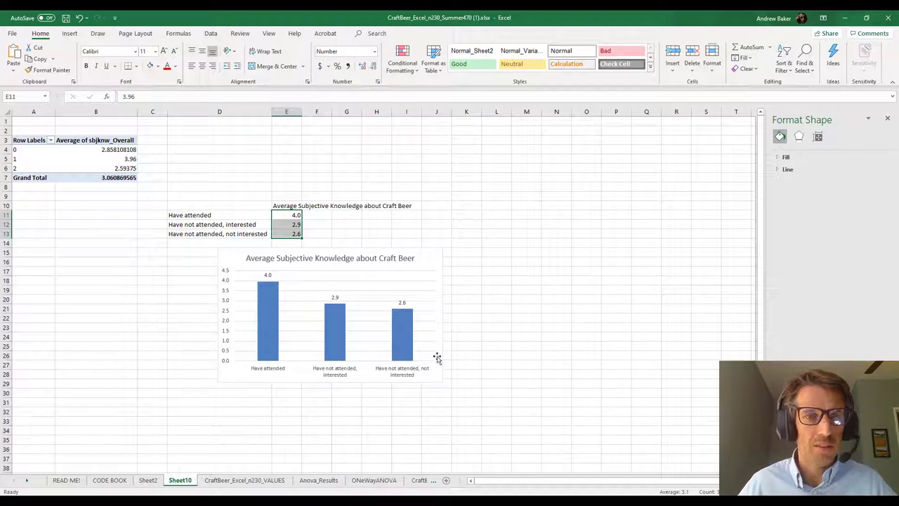
Step: Set the chart's vertical axis minimum to 1 and maximum to 5, and remove the major gridlines
{"action": "left_click", "coordinate": [225, 325]}
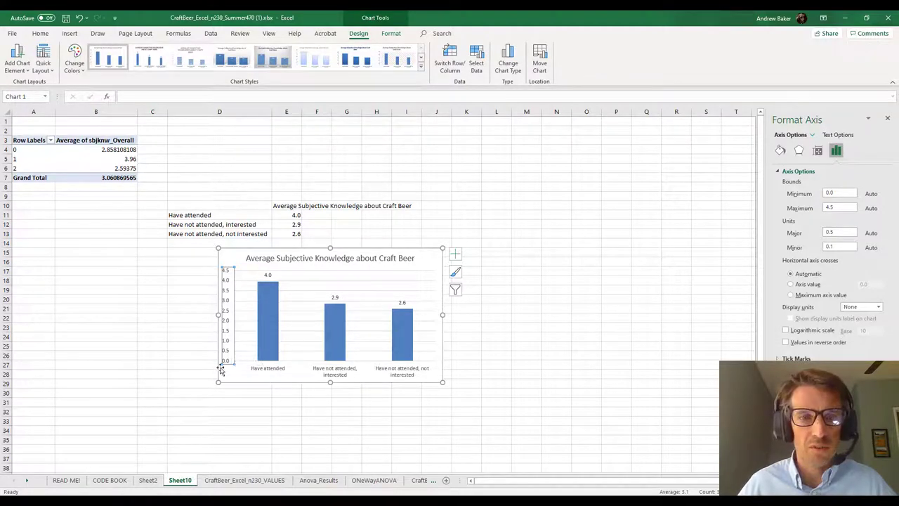
{"action": "left_click_drag", "start_coordinate": [849, 192], "coordinate": [817, 196]}
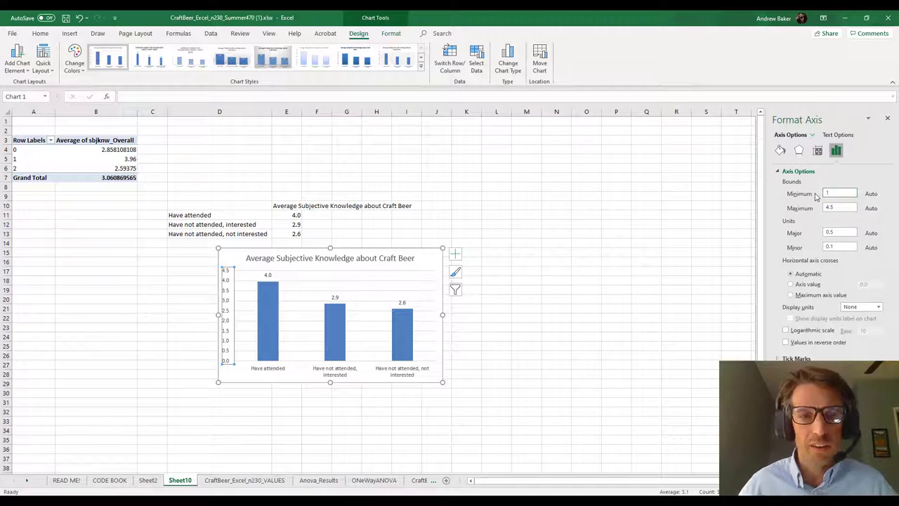
{"action": "left_click_drag", "start_coordinate": [843, 208], "coordinate": [810, 209]}
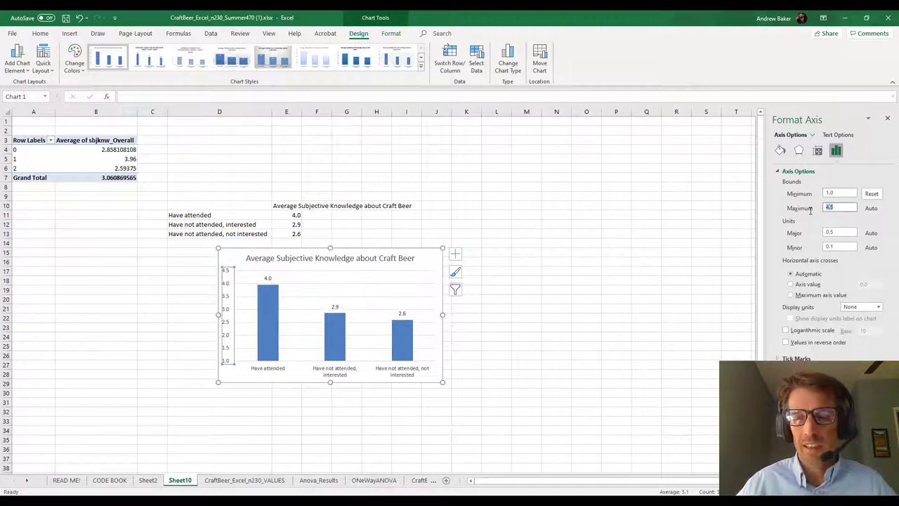
{"action": "left_click", "coordinate": [849, 250]}
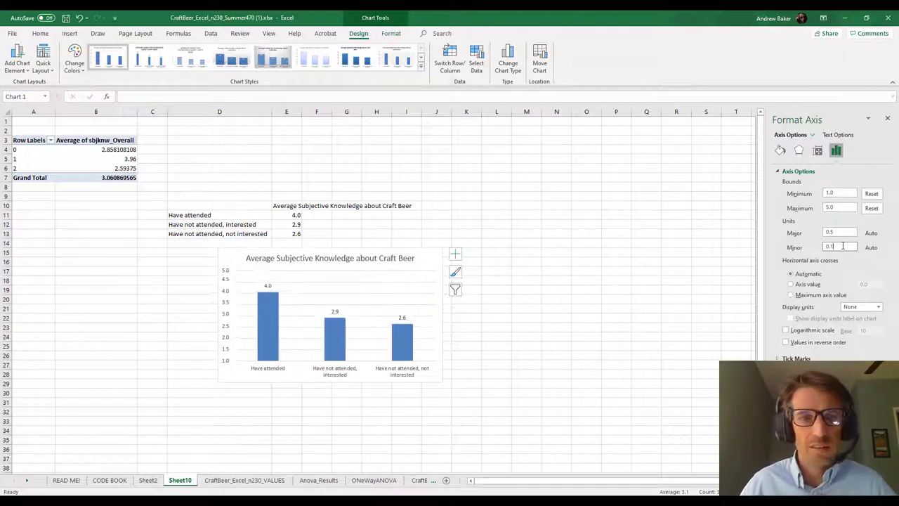
{"action": "left_click", "coordinate": [368, 293]}
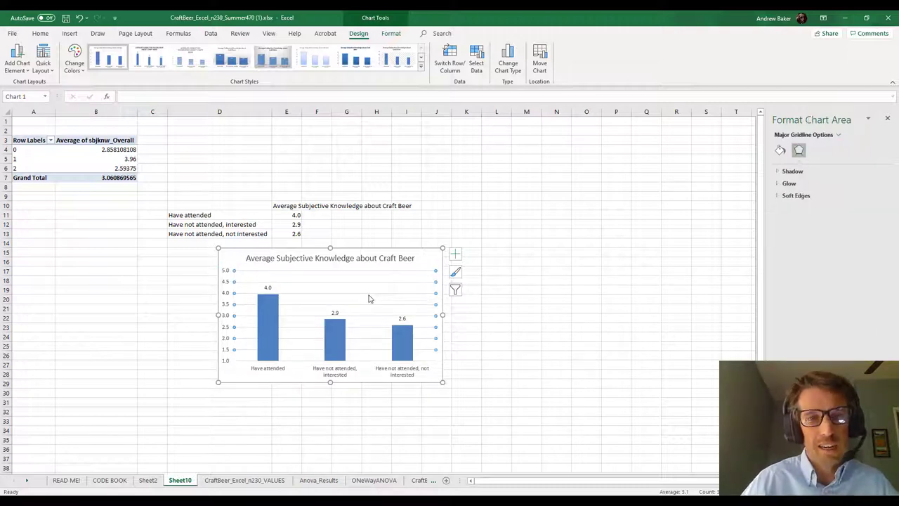
{"action": "key", "text": "Escape"}
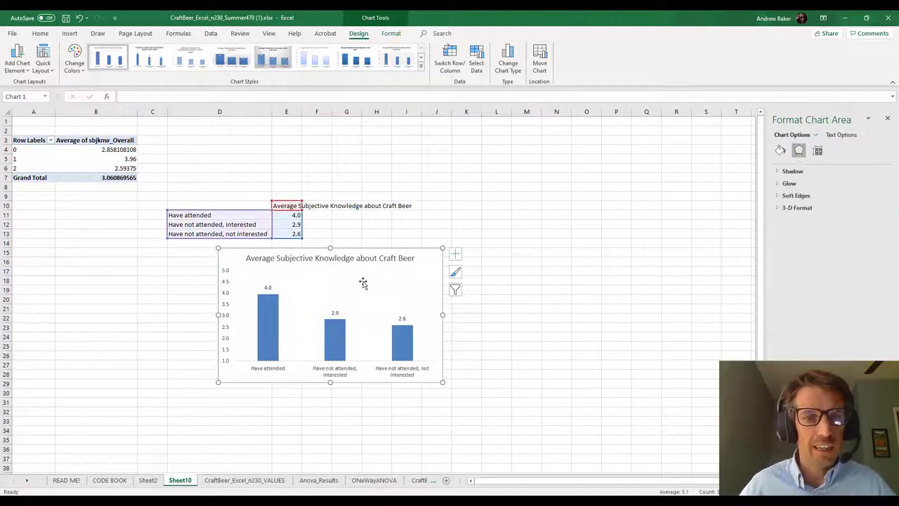
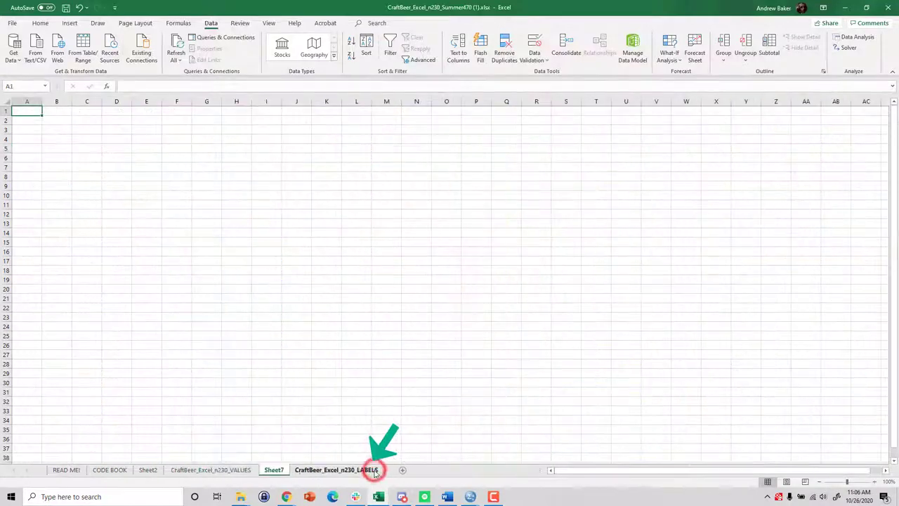
Step: Rename the empty Sheet7 as ONeWayANOVA
{"action": "left_click", "coordinate": [274, 470]}
{"action": "double_click", "coordinate": [274, 470]}
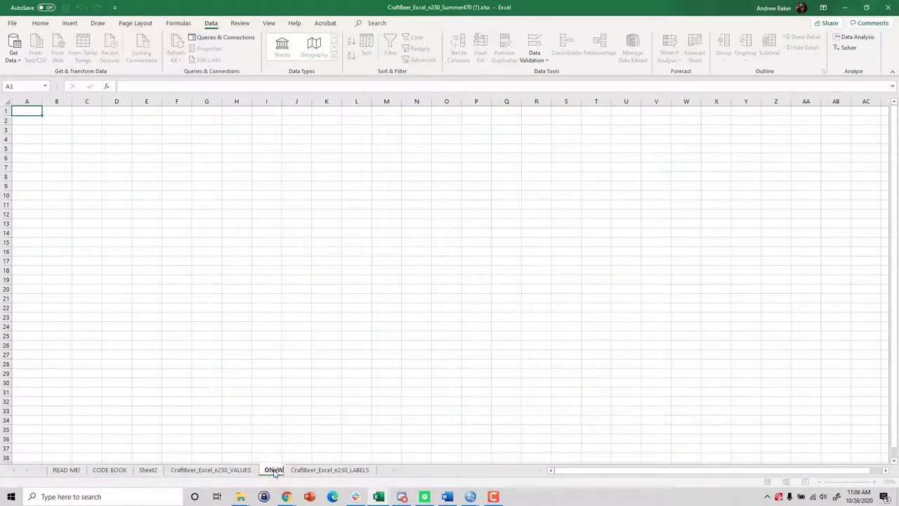
{"action": "type", "text": "ONeWayANOVA"}
{"action": "key", "text": "Return"}
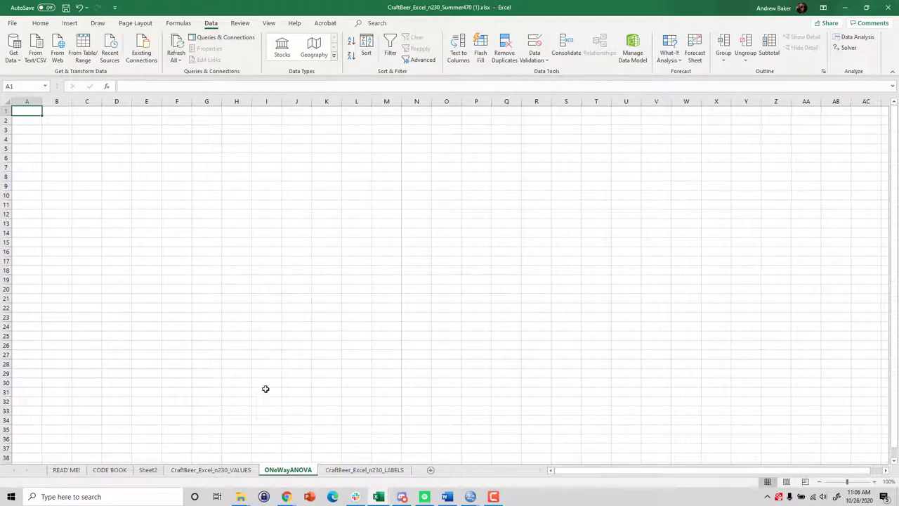
{"action": "left_click", "coordinate": [86, 101]}
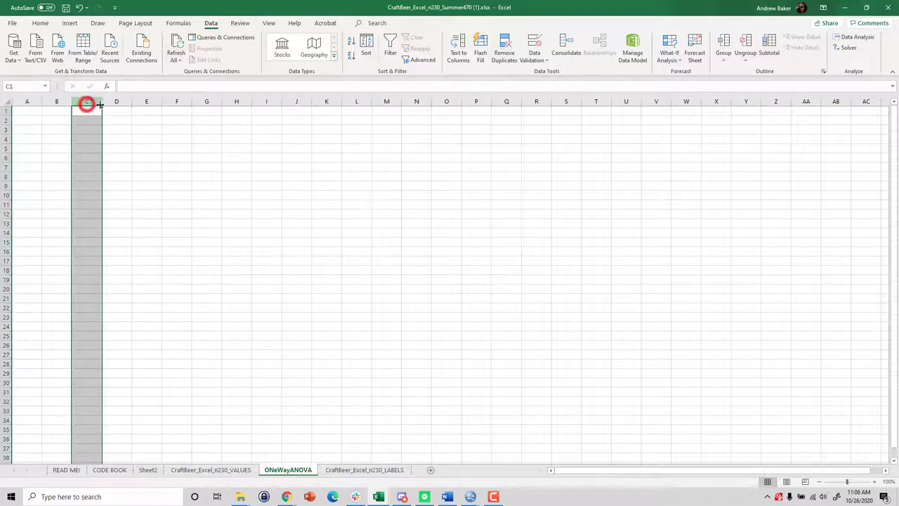
{"action": "left_click", "coordinate": [114, 101]}
{"action": "left_click", "coordinate": [152, 103]}
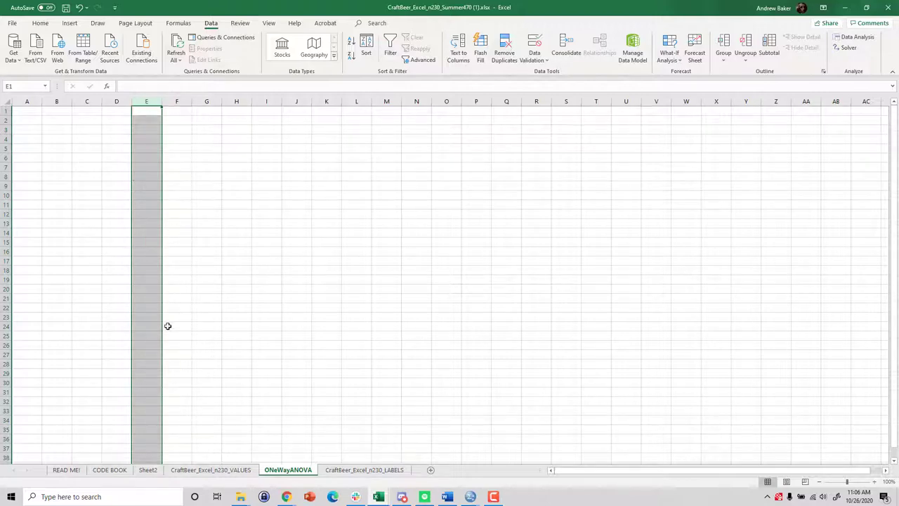
Step: Open the CODE BOOK sheet to look up the response codes for tourism_tour
{"action": "left_click", "coordinate": [110, 470]}
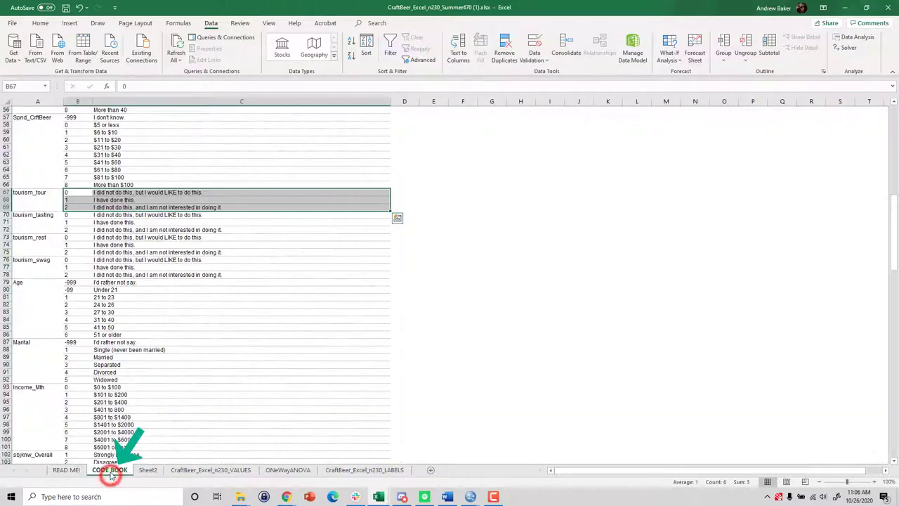
Step: Copy the three tourism_tour codes and labels in B67:C69 and paste them transposed at B1 of the ONeWayANOVA sheet
{"action": "left_click", "coordinate": [164, 282]}
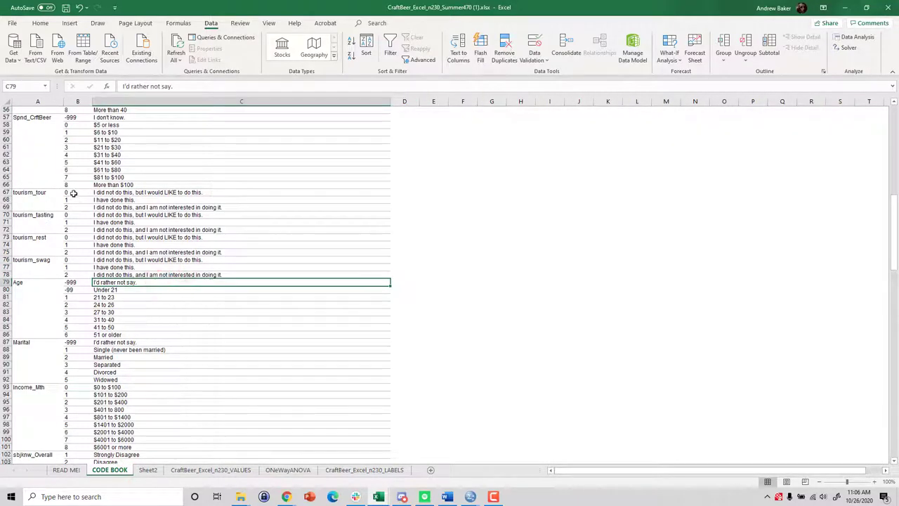
{"action": "mouse_move", "coordinate": [72, 192]}
{"action": "left_mouse_down"}
{"action": "mouse_move", "coordinate": [78, 207]}
{"action": "mouse_move", "coordinate": [169, 216]}
{"action": "left_mouse_up"}
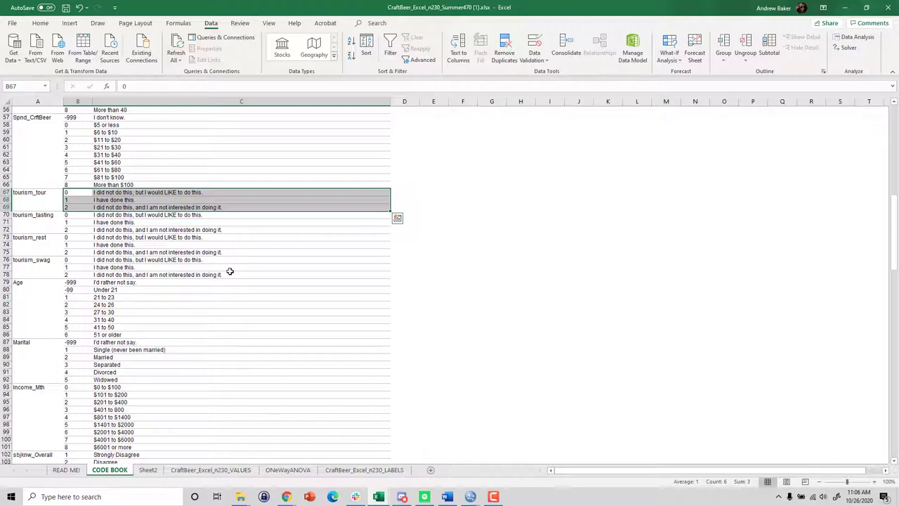
{"action": "key", "text": "ctrl+c"}
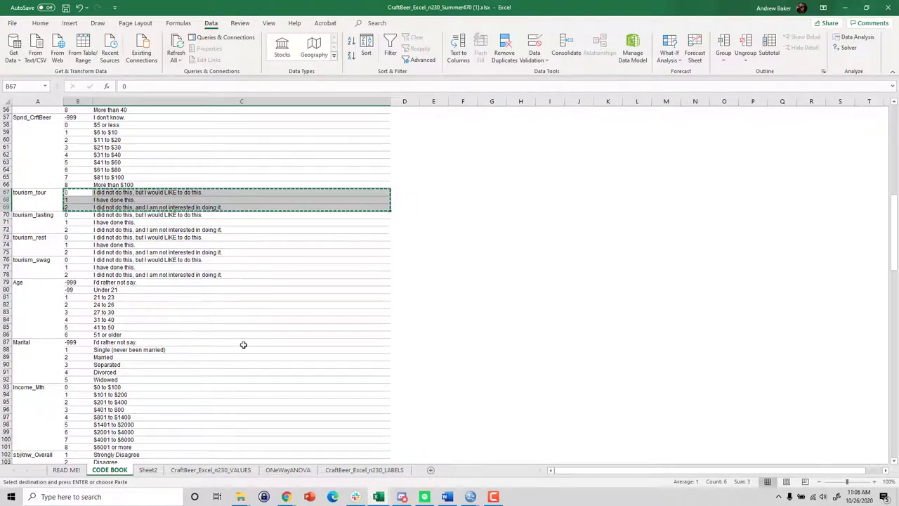
{"action": "left_click", "coordinate": [288, 469]}
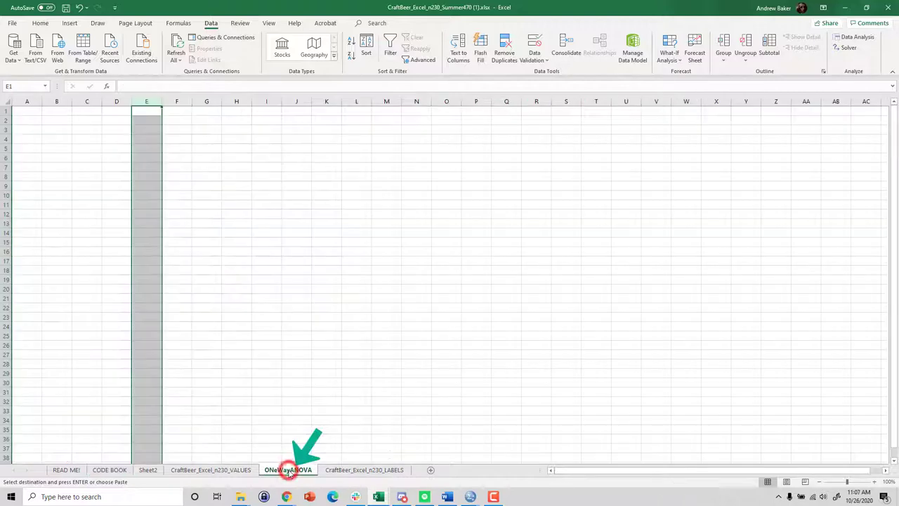
{"action": "left_click", "coordinate": [59, 111]}
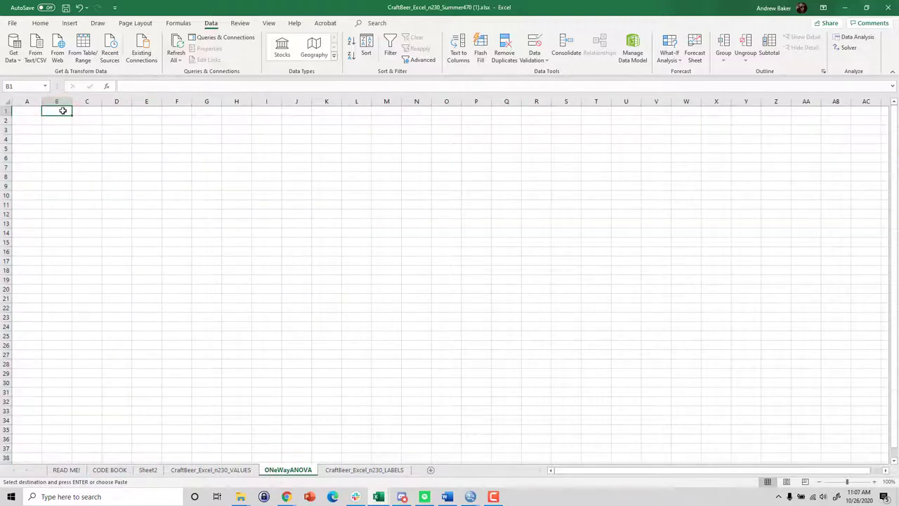
{"action": "left_click", "coordinate": [38, 23]}
{"action": "left_click", "coordinate": [13, 62]}
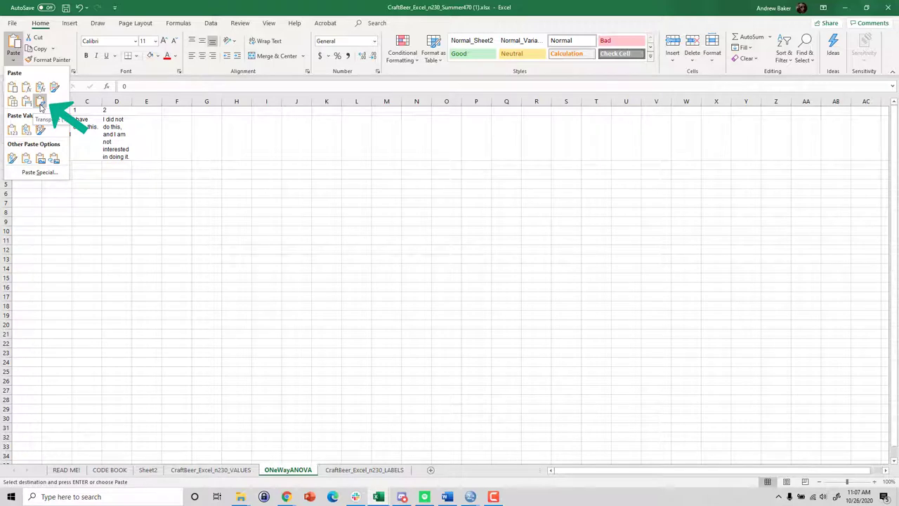
{"action": "left_click", "coordinate": [40, 104]}
{"action": "left_click", "coordinate": [61, 220]}
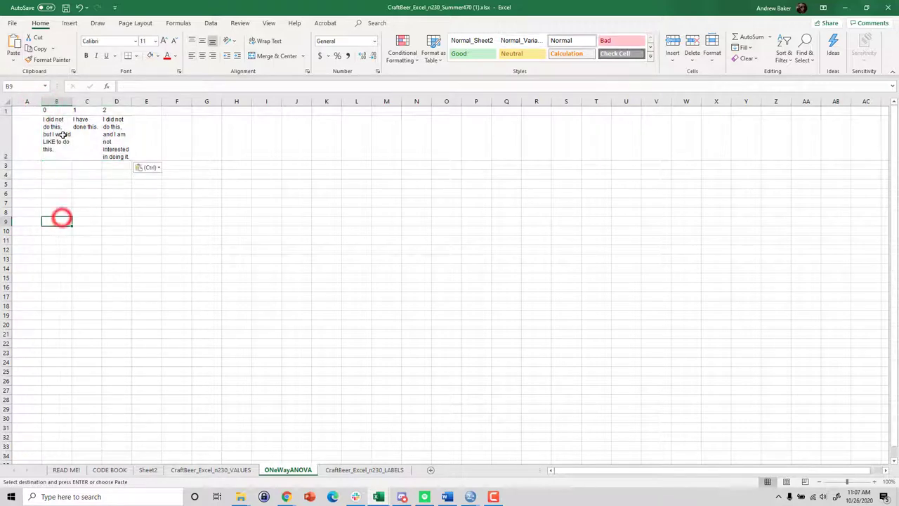
Step: Make the codes in B1:D1 bold and widen columns B to D so the response labels fit better
{"action": "left_click_drag", "start_coordinate": [50, 110], "coordinate": [112, 111]}
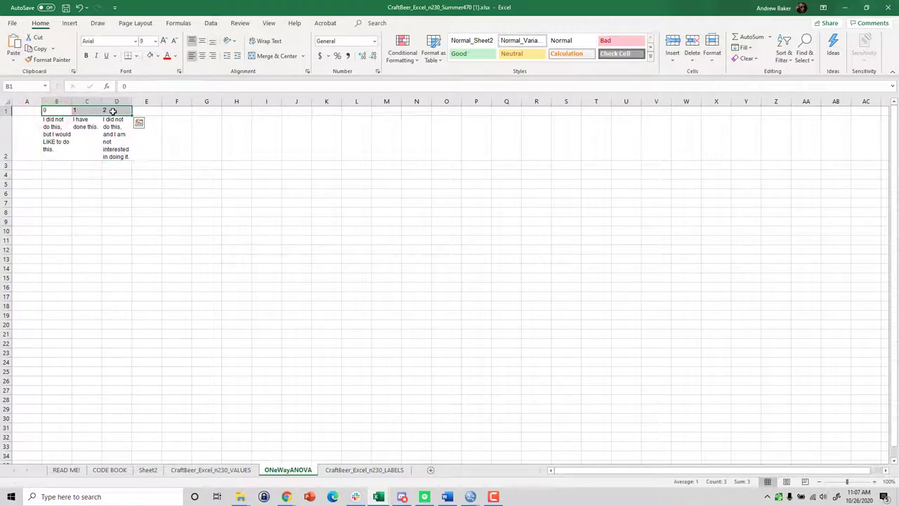
{"action": "key", "text": "ctrl+b"}
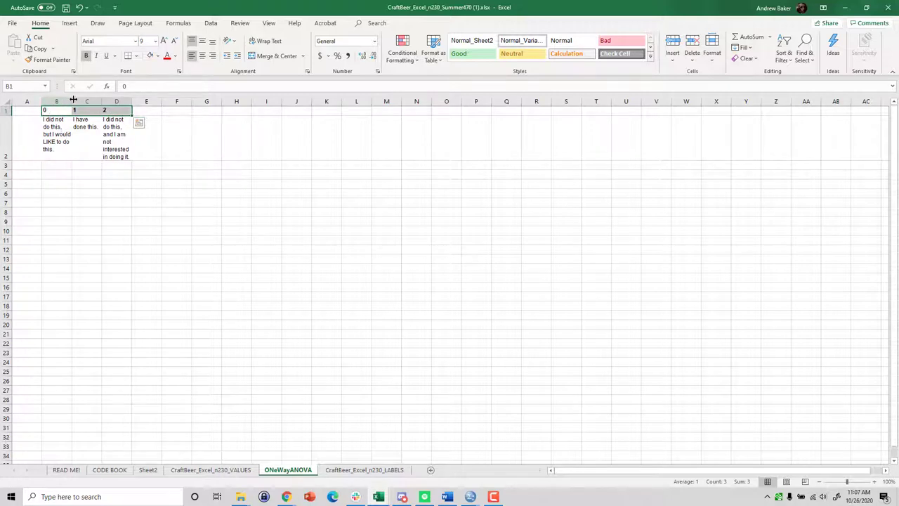
{"action": "left_click_drag", "start_coordinate": [73, 100], "coordinate": [84, 99]}
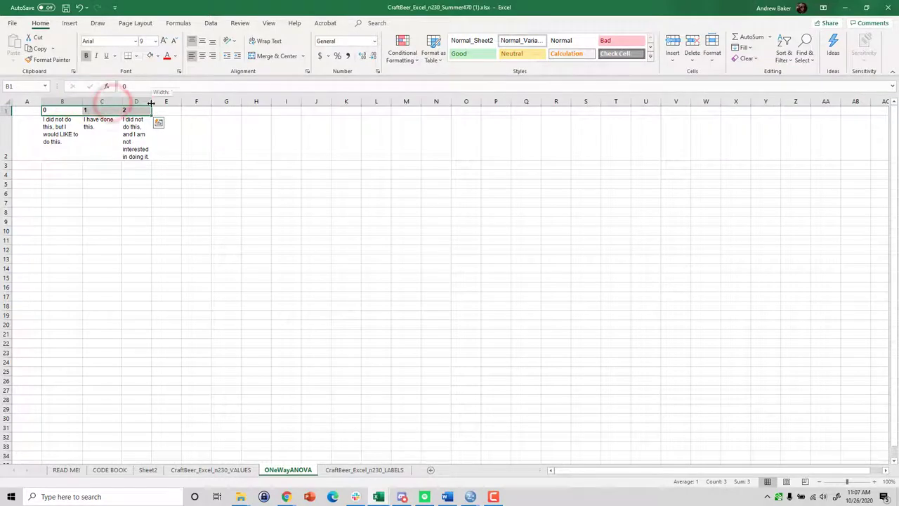
{"action": "left_click_drag", "start_coordinate": [150, 103], "coordinate": [177, 103]}
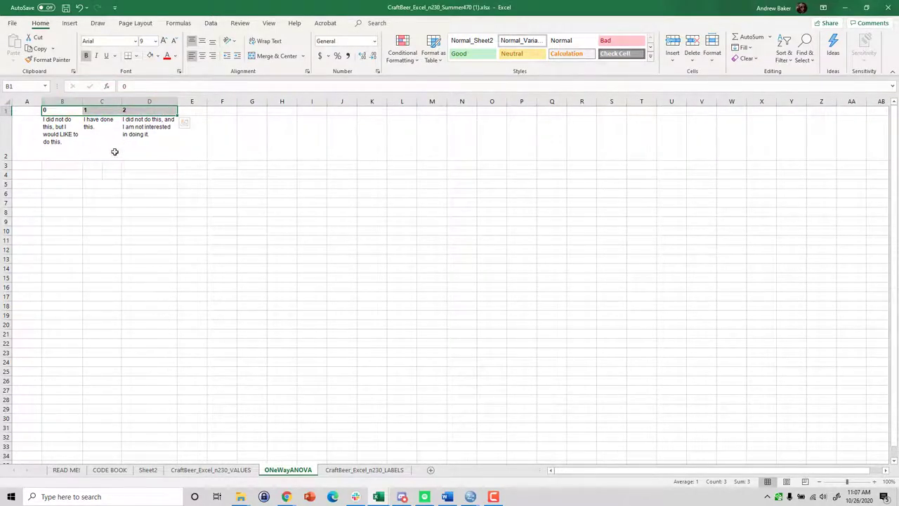
{"action": "left_click", "coordinate": [61, 102]}
{"action": "left_click", "coordinate": [93, 102]}
{"action": "left_click", "coordinate": [152, 102]}
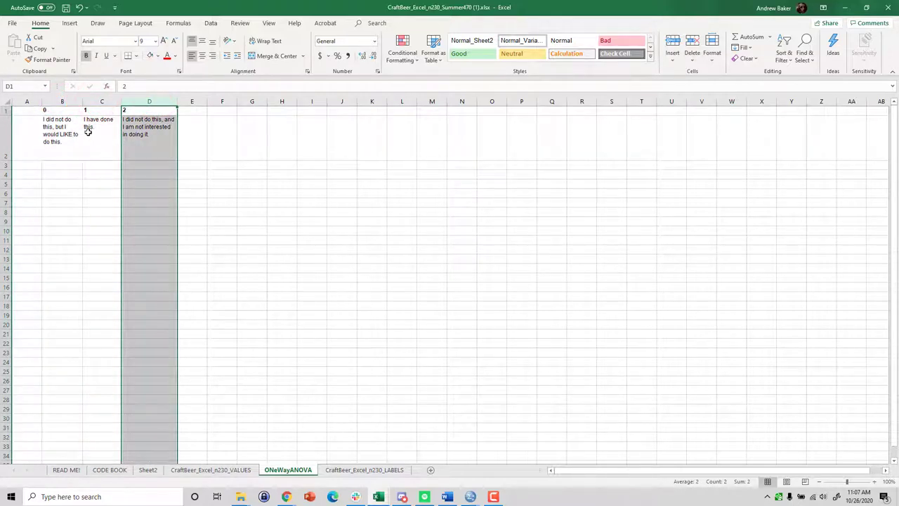
{"action": "left_click_drag", "start_coordinate": [58, 111], "coordinate": [149, 156]}
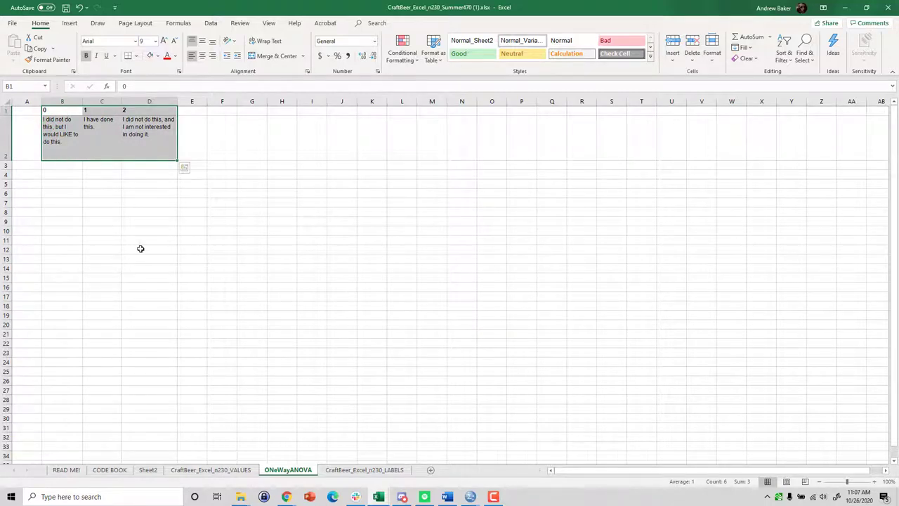
Step: Sort the data in the CraftBeer_Excel_n230_VALUES sheet by tourism_tour, from smallest to largest
{"action": "left_click", "coordinate": [214, 469]}
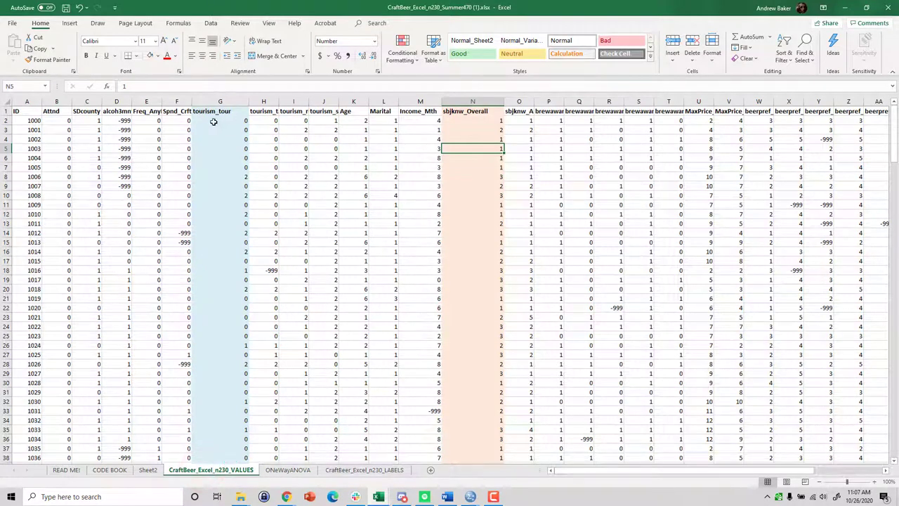
{"action": "left_click_drag", "start_coordinate": [213, 122], "coordinate": [219, 167]}
{"action": "left_click", "coordinate": [227, 176]}
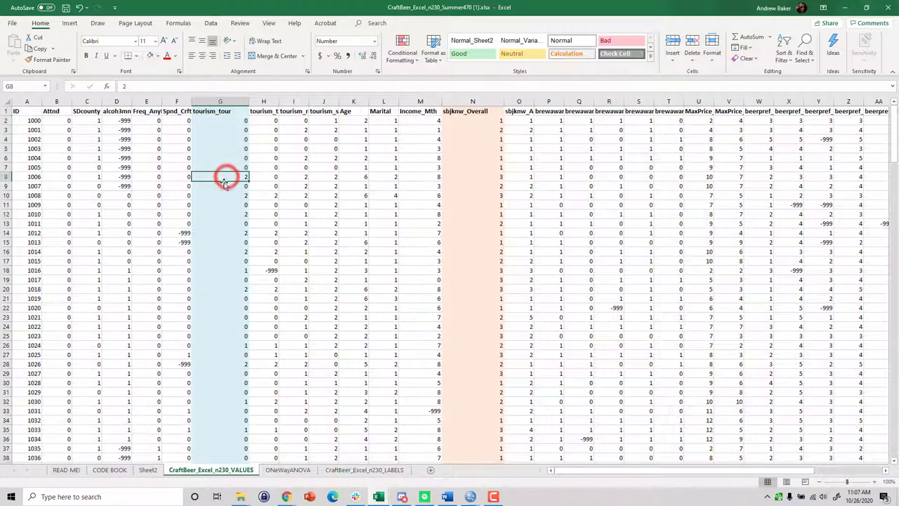
{"action": "left_click", "coordinate": [223, 187]}
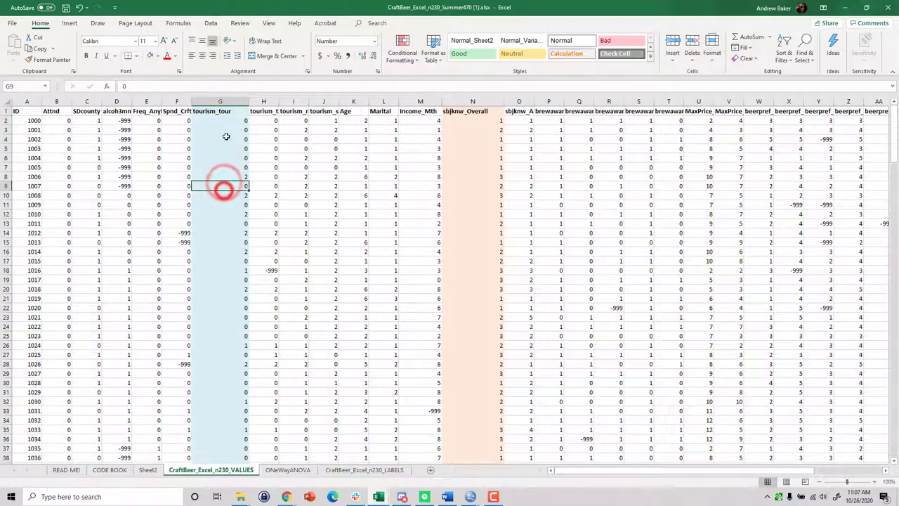
{"action": "left_click", "coordinate": [28, 111]}
{"action": "right_click", "coordinate": [29, 111]}
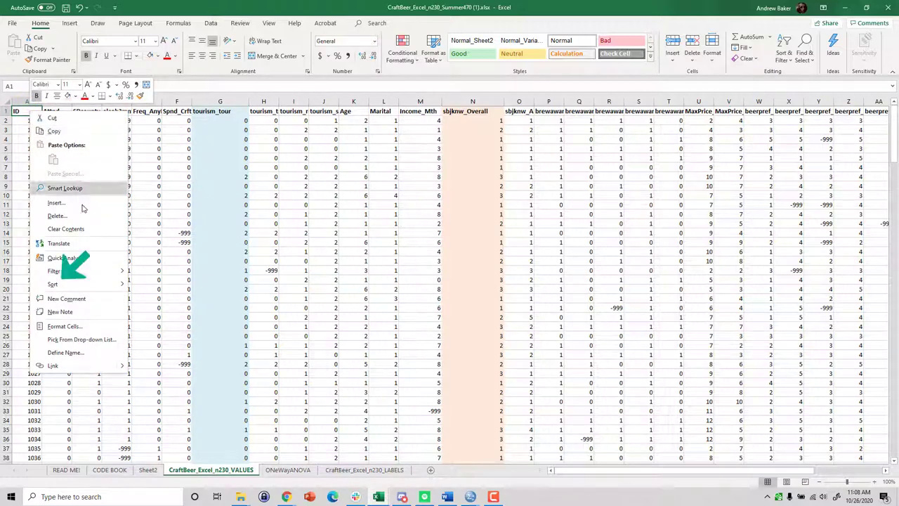
{"action": "mouse_move", "coordinate": [100, 286]}
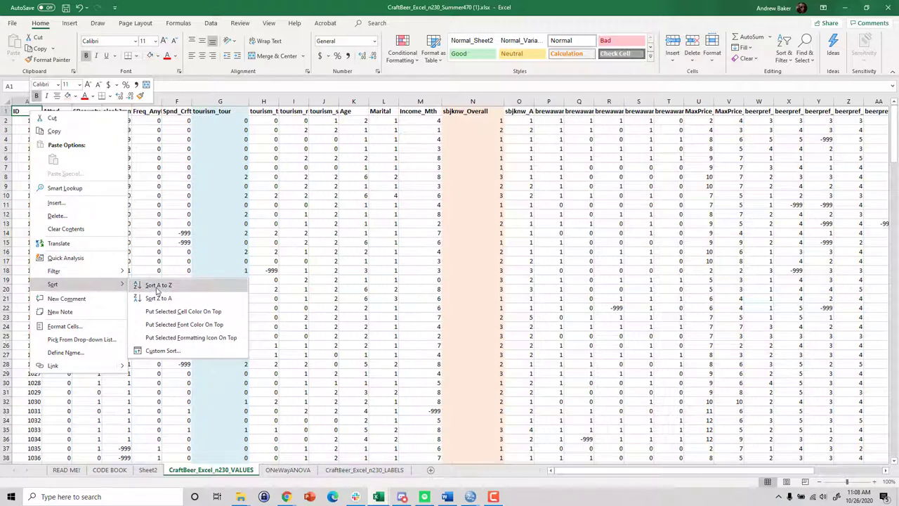
{"action": "left_click", "coordinate": [179, 353]}
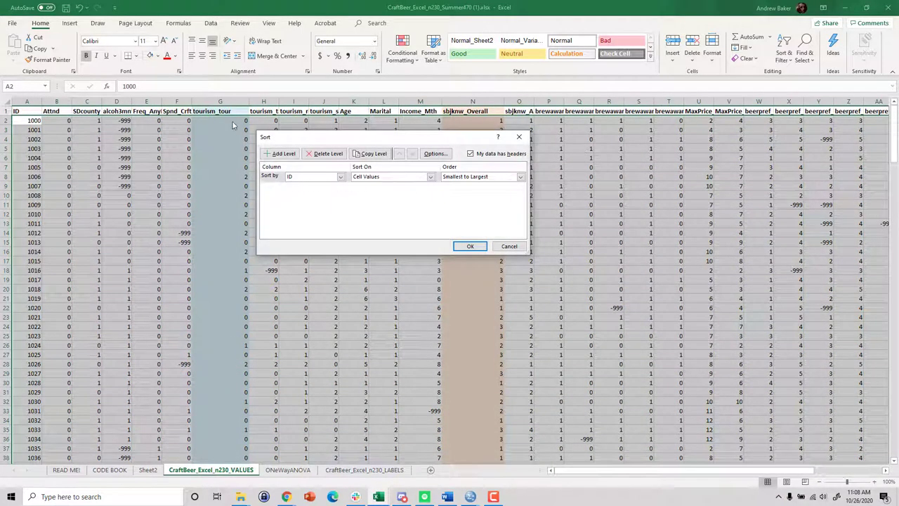
{"action": "left_click", "coordinate": [338, 176]}
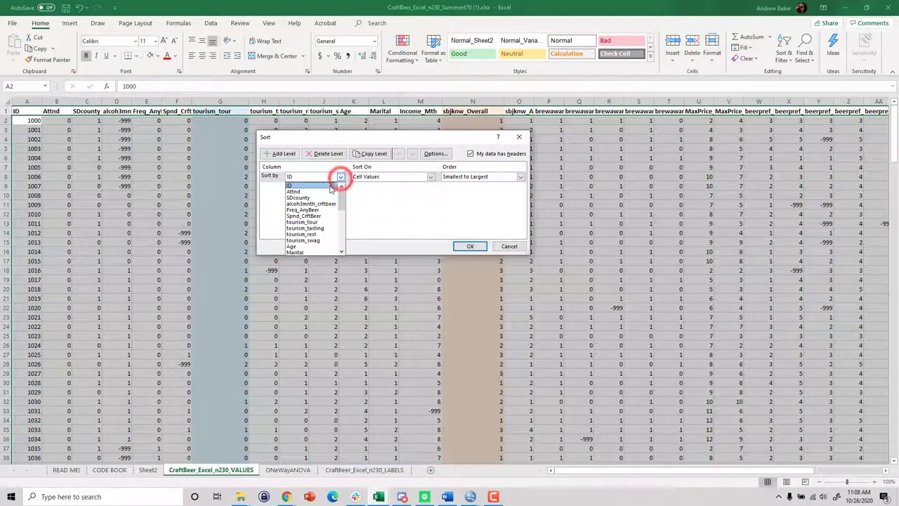
{"action": "left_click", "coordinate": [317, 222]}
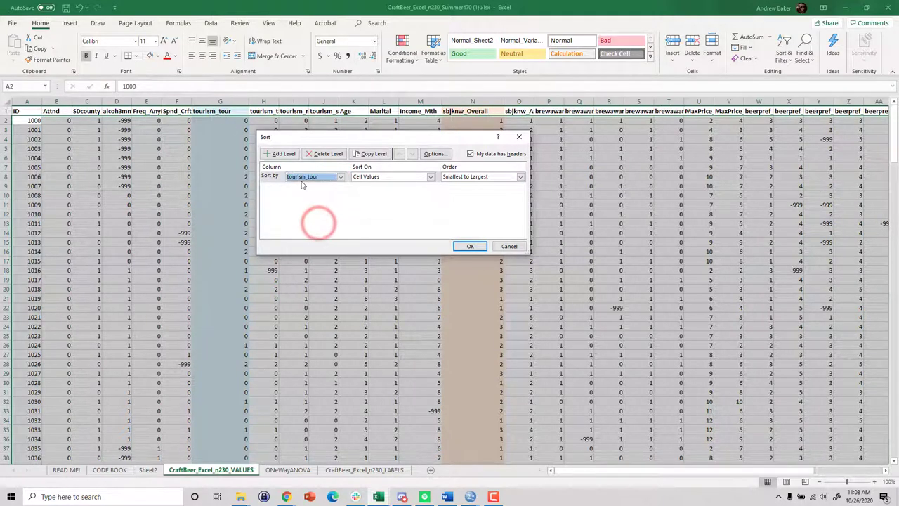
{"action": "left_click", "coordinate": [470, 246]}
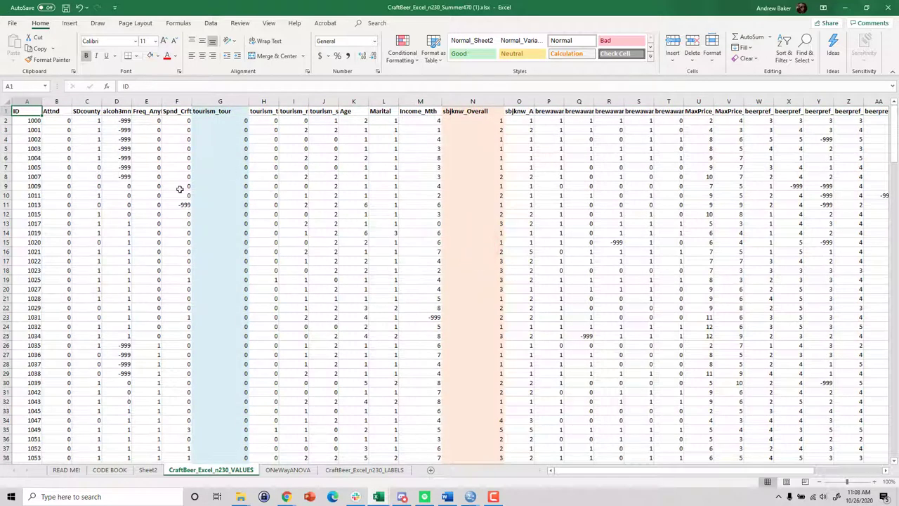
Step: Copy the sbjknw_Overall values for tourism_tour code 0 (N2:N149) to B3 of the ONeWayANOVA sheet
{"action": "left_click_drag", "start_coordinate": [226, 120], "coordinate": [239, 383]}
{"action": "scroll", "coordinate": [220, 301], "scroll_direction": "down", "scroll_amount": 2}
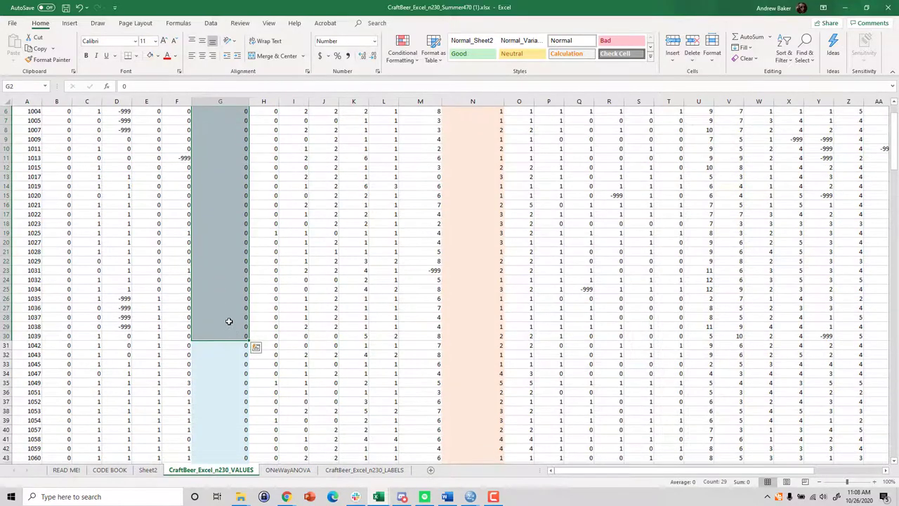
{"action": "scroll", "coordinate": [229, 321], "scroll_direction": "down", "scroll_amount": 20}
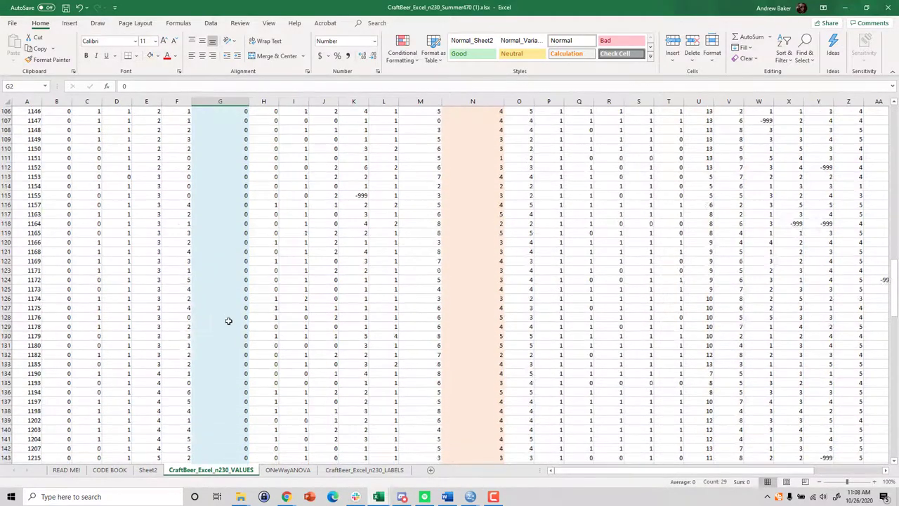
{"action": "scroll", "coordinate": [228, 321], "scroll_direction": "down", "scroll_amount": 12}
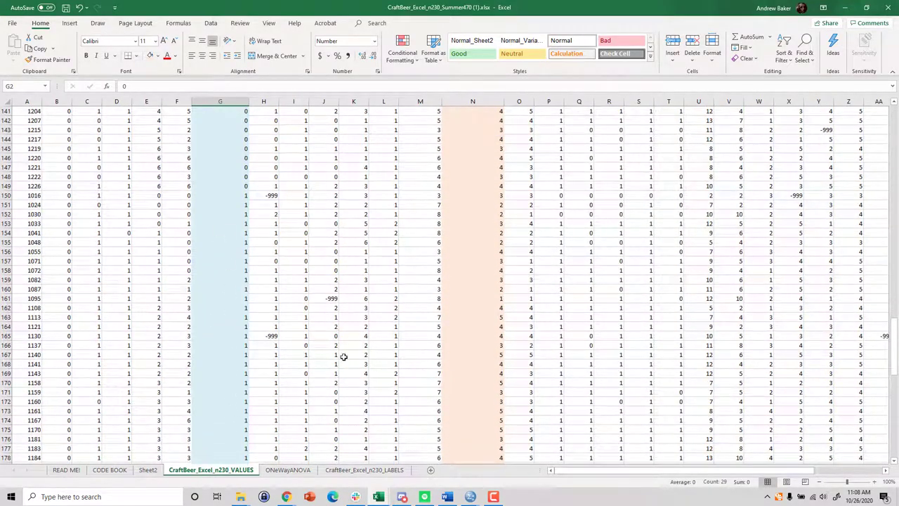
{"action": "left_click_drag", "start_coordinate": [896, 362], "coordinate": [893, 126]}
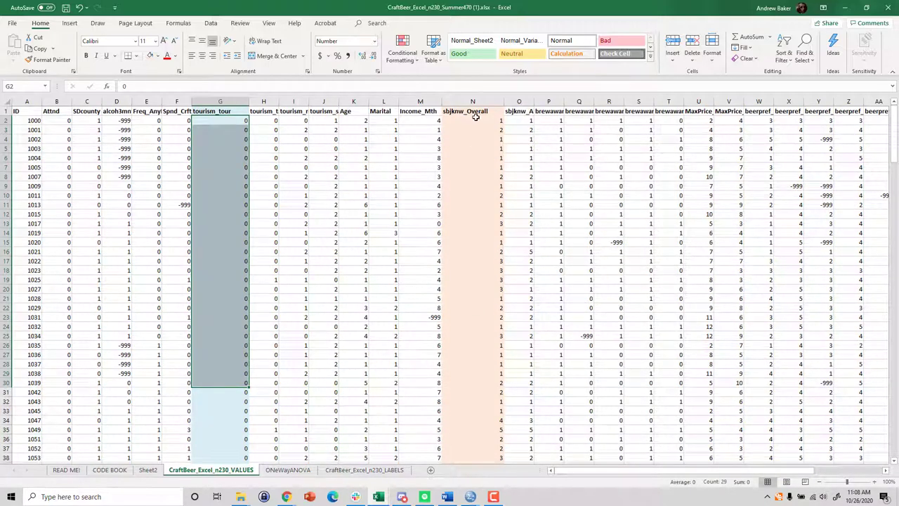
{"action": "left_click_drag", "start_coordinate": [465, 120], "coordinate": [475, 306]}
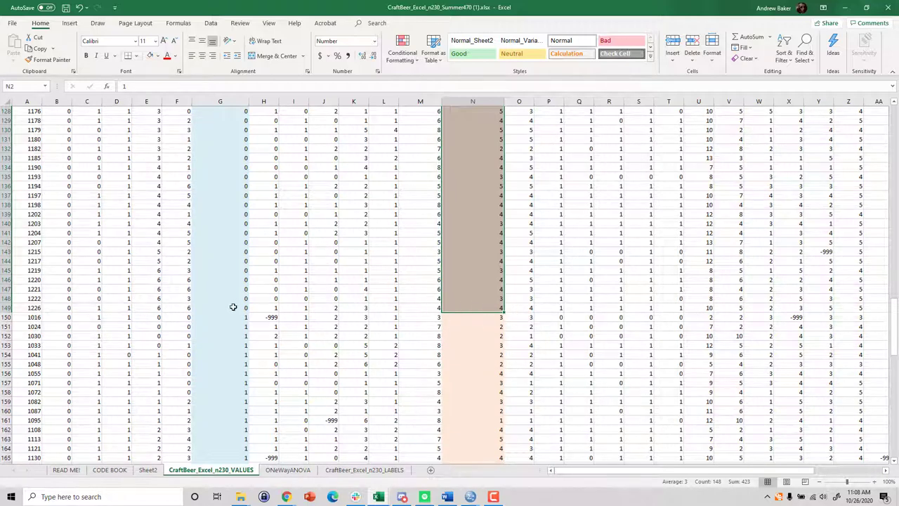
{"action": "key", "text": "ctrl+c"}
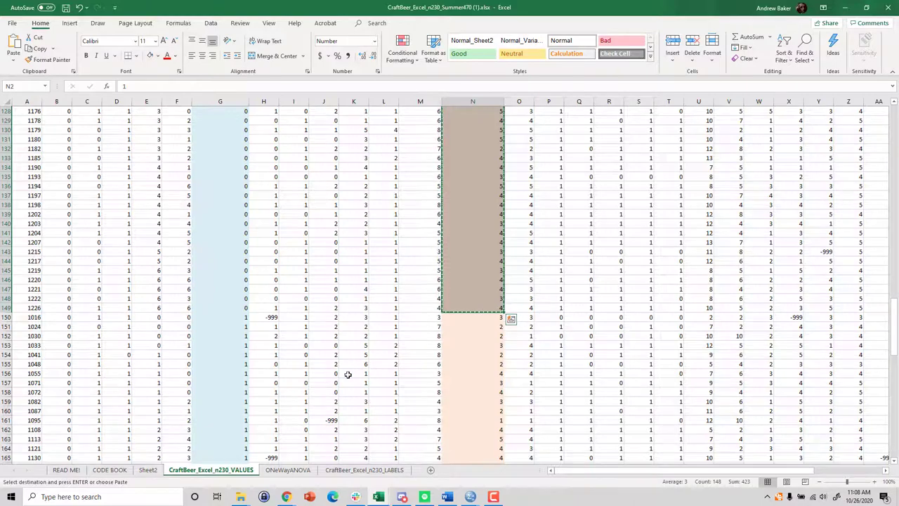
{"action": "left_click", "coordinate": [288, 469]}
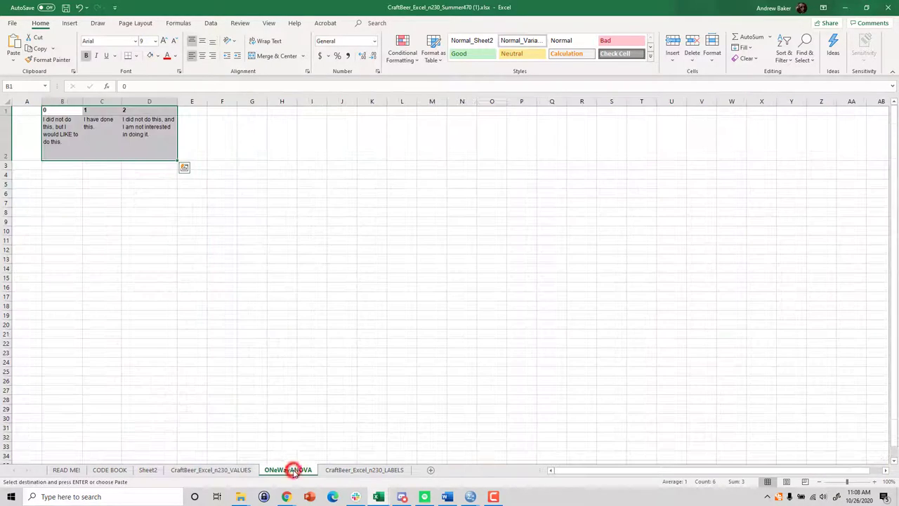
{"action": "left_click", "coordinate": [60, 164]}
{"action": "key", "text": "ctrl+v"}
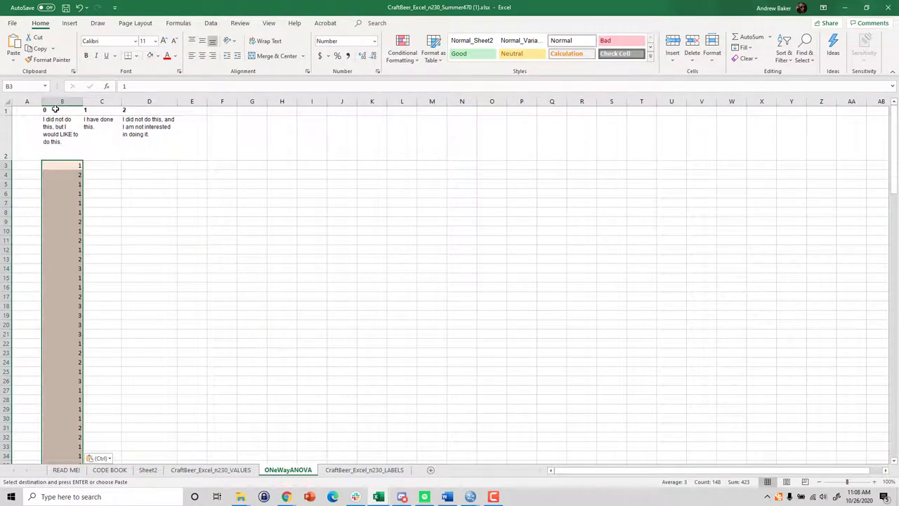
{"action": "left_click", "coordinate": [55, 109]}
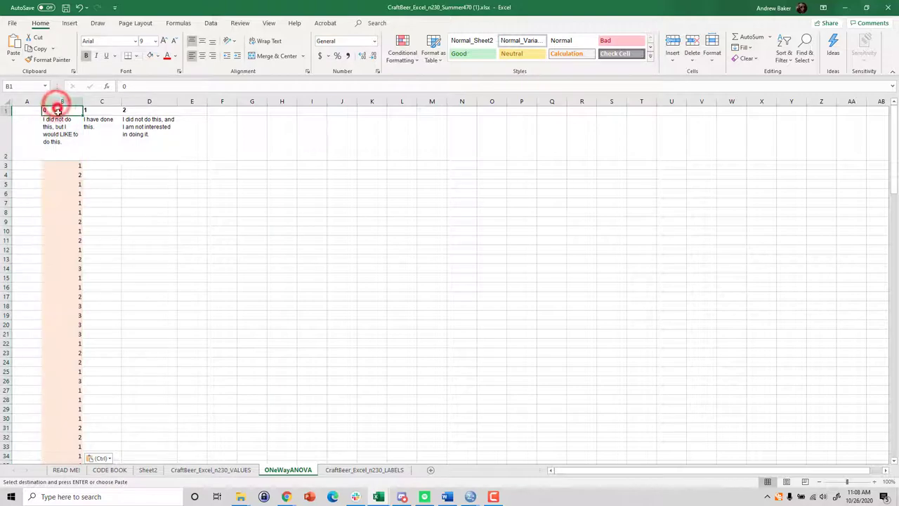
{"action": "left_click", "coordinate": [98, 100]}
{"action": "left_click", "coordinate": [155, 101]}
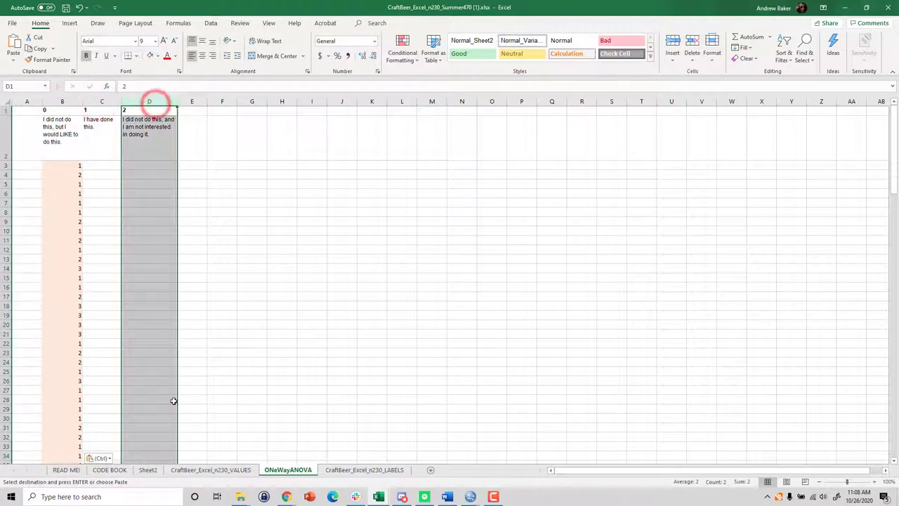
Step: Copy the sbjknw_Overall values for tourism_tour code 1 from the VALUES sheet to C3 of the ONeWayANOVA sheet
{"action": "left_click", "coordinate": [211, 470]}
{"action": "left_click_drag", "start_coordinate": [482, 315], "coordinate": [474, 186]}
{"action": "key", "text": "ctrl+c"}
{"action": "left_click", "coordinate": [287, 469]}
{"action": "left_click", "coordinate": [100, 165]}
{"action": "key", "text": "ctrl+v"}
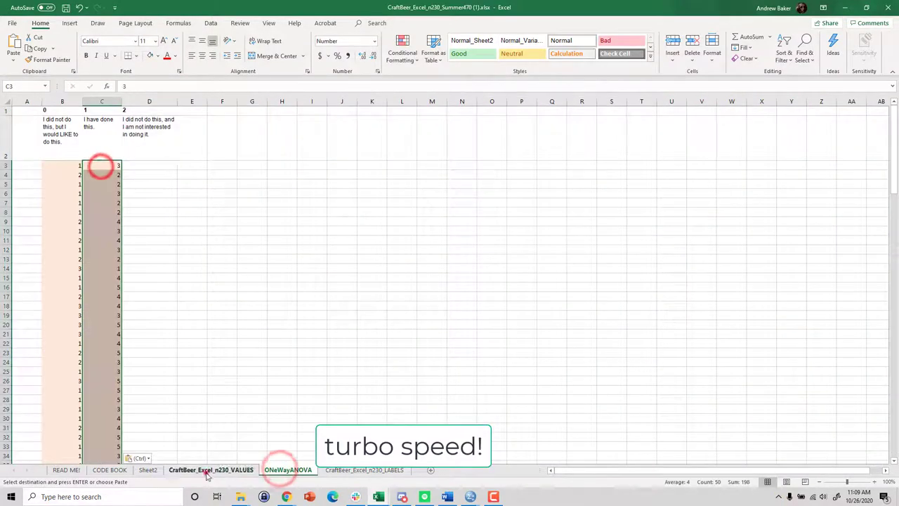
Step: Copy the sbjknw_Overall values for tourism_tour code 2 from the VALUES sheet to D3 of the ONeWayANOVA sheet
{"action": "left_click", "coordinate": [211, 469]}
{"action": "left_click", "coordinate": [463, 200]}
{"action": "key", "text": "ctrl+shift+Down"}
{"action": "key", "text": "ctrl+c"}
{"action": "left_click", "coordinate": [288, 469]}
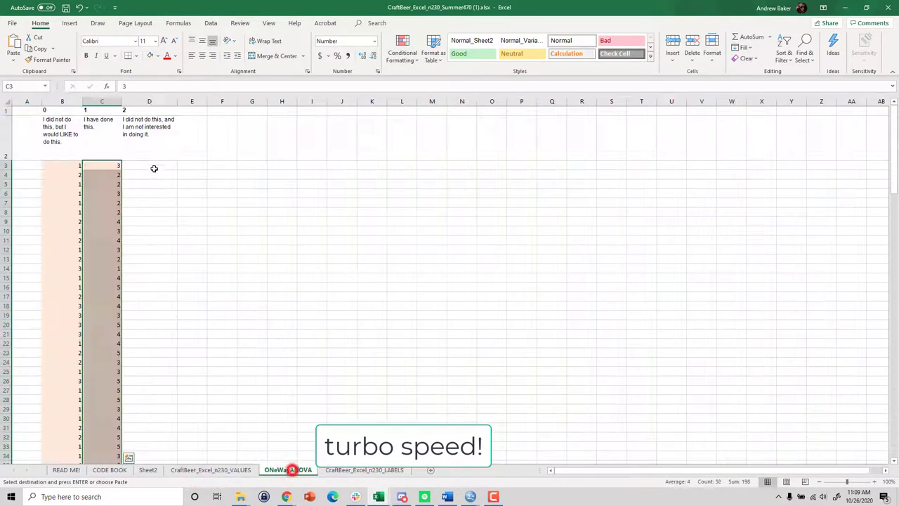
{"action": "left_click", "coordinate": [151, 164]}
{"action": "key", "text": "ctrl+v"}
{"action": "scroll", "coordinate": [211, 218], "scroll_direction": "up", "scroll_amount": 2}
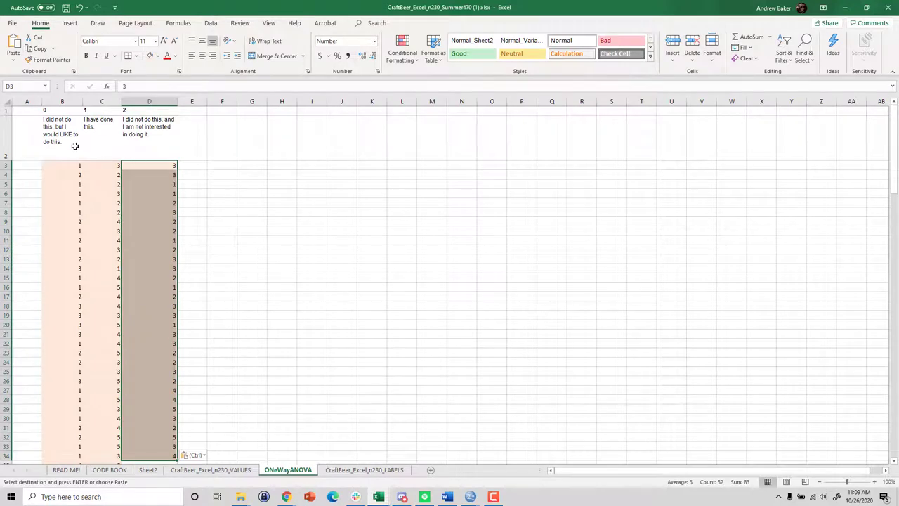
Step: Bold the group descriptions in B2:D2 of the ONeWayANOVA sheet
{"action": "left_click_drag", "start_coordinate": [45, 133], "coordinate": [137, 143]}
{"action": "key", "text": "ctrl+b"}
{"action": "left_click", "coordinate": [142, 194]}
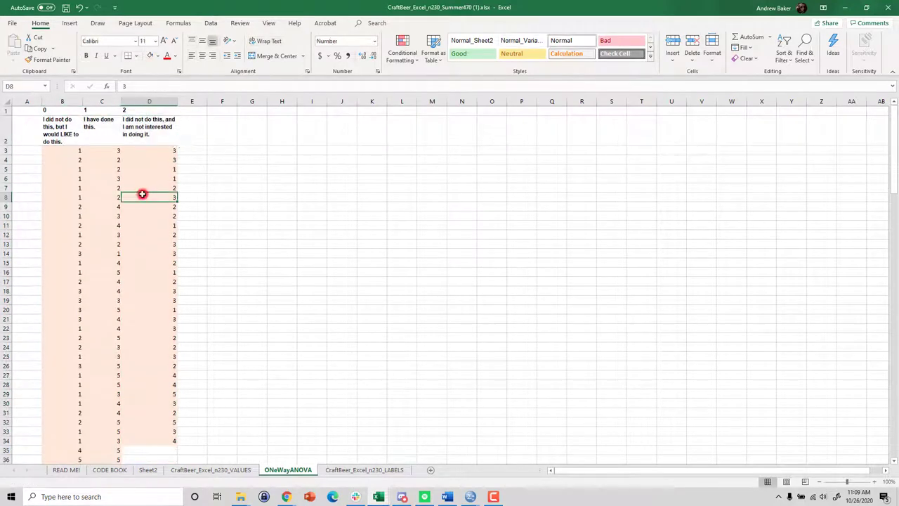
Step: Examine the three group columns B, C and D down to their last scores
{"action": "left_click", "coordinate": [51, 101]}
{"action": "left_click", "coordinate": [89, 101]}
{"action": "left_click", "coordinate": [138, 102]}
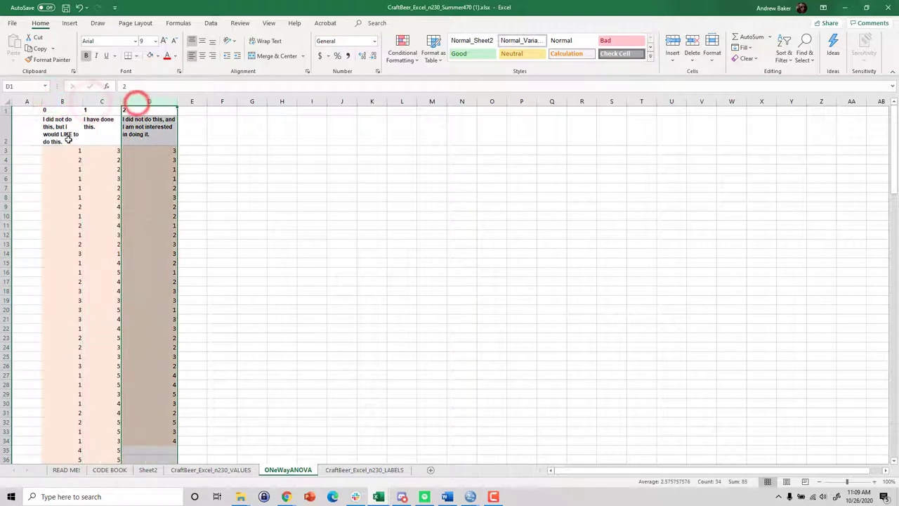
{"action": "scroll", "coordinate": [81, 309], "scroll_direction": "down", "scroll_amount": 10}
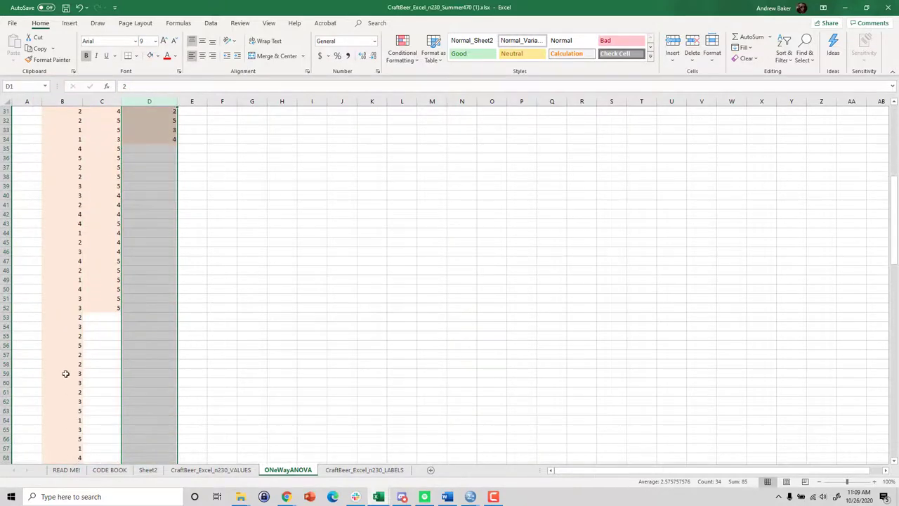
{"action": "scroll", "coordinate": [106, 316], "scroll_direction": "up", "scroll_amount": 10}
{"action": "scroll", "coordinate": [102, 317], "scroll_direction": "down", "scroll_amount": 20}
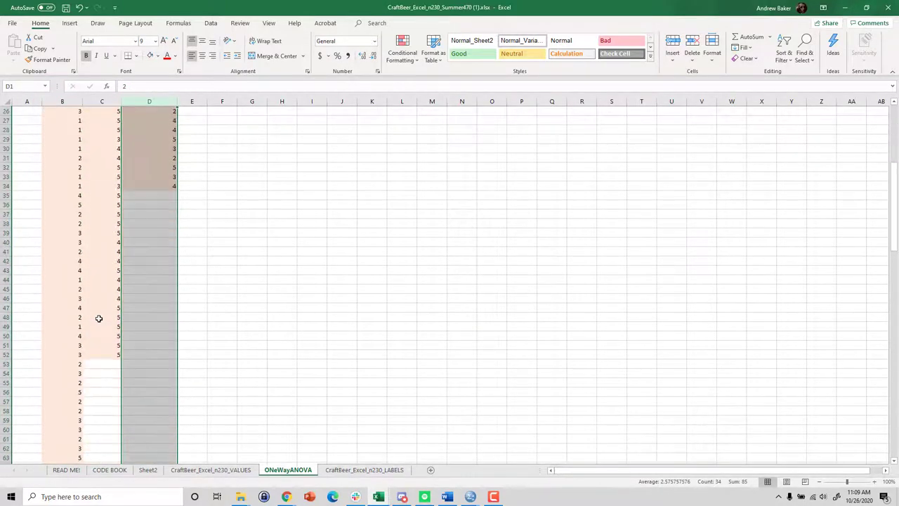
{"action": "scroll", "coordinate": [100, 318], "scroll_direction": "up", "scroll_amount": 20}
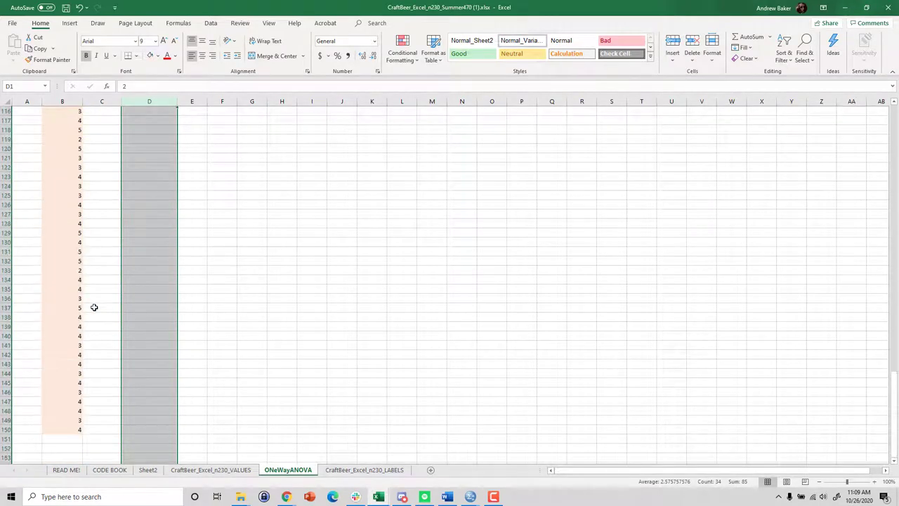
{"action": "scroll", "coordinate": [94, 307], "scroll_direction": "up", "scroll_amount": 8}
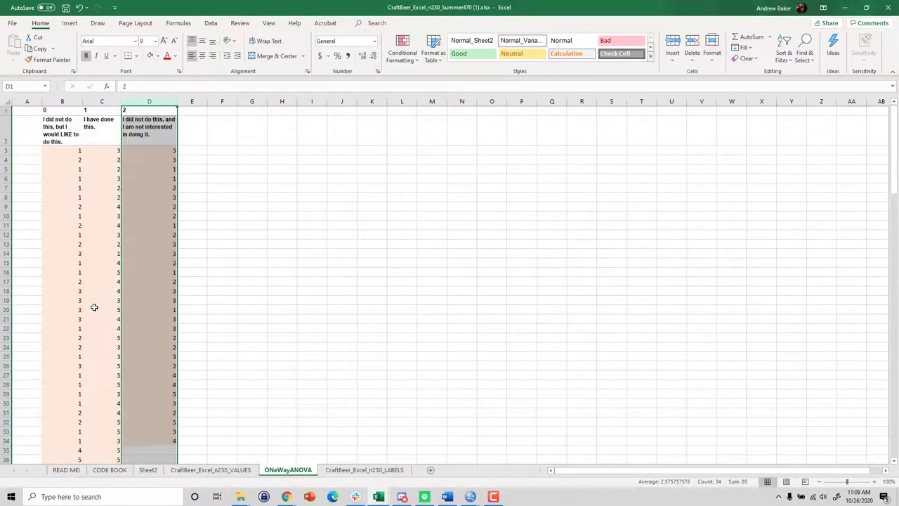
{"action": "left_click", "coordinate": [94, 181]}
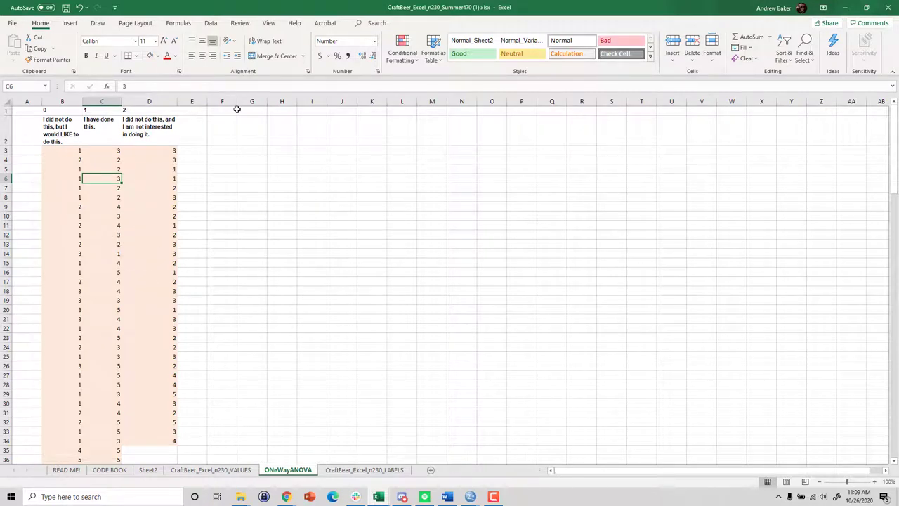
Step: Start an Anova: Single Factor analysis and set its input range to $B$2:$D$150, covering the group labels and scores
{"action": "left_click", "coordinate": [210, 23]}
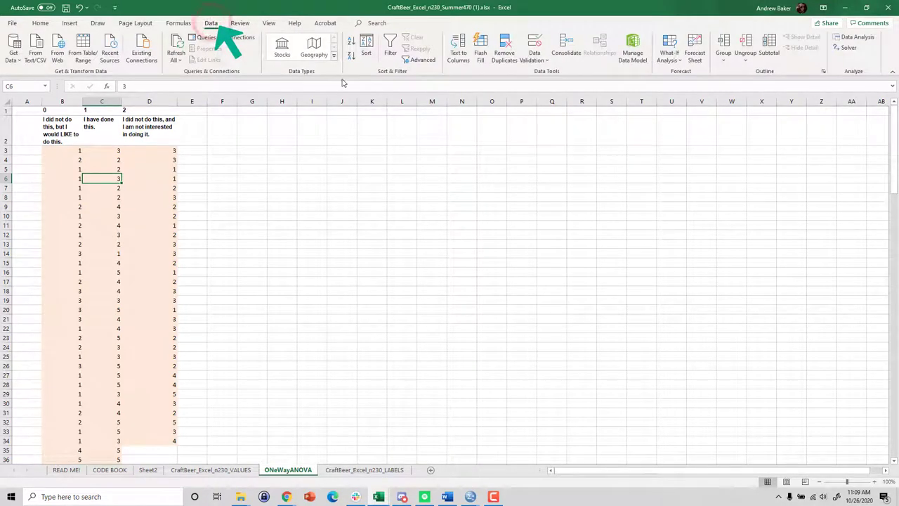
{"action": "left_click", "coordinate": [855, 37]}
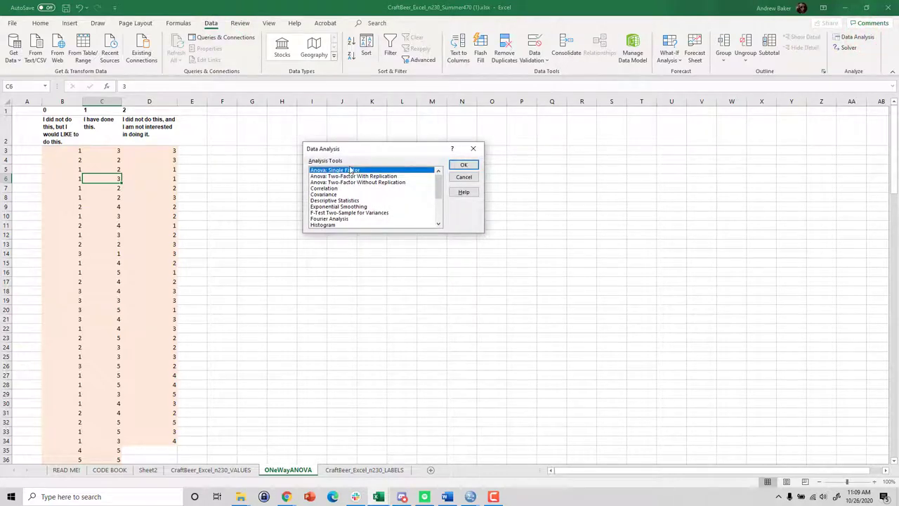
{"action": "left_click", "coordinate": [464, 166]}
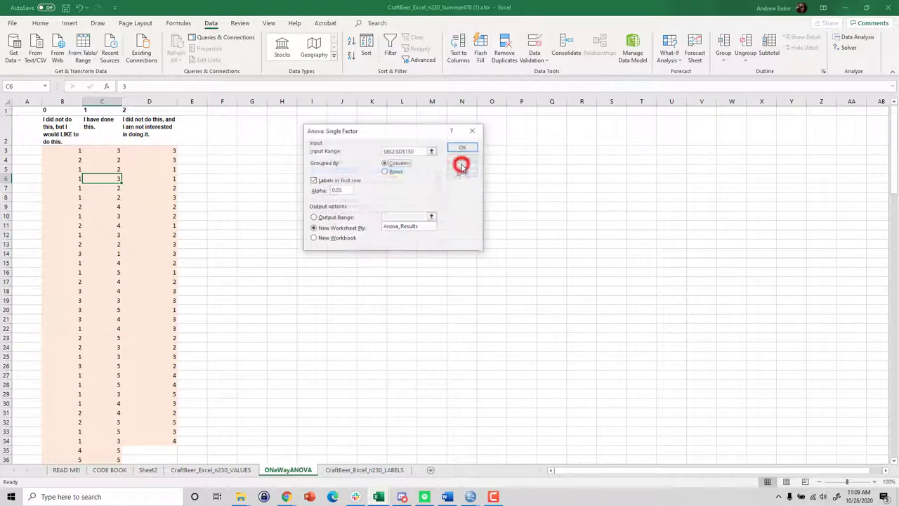
{"action": "left_click", "coordinate": [419, 151]}
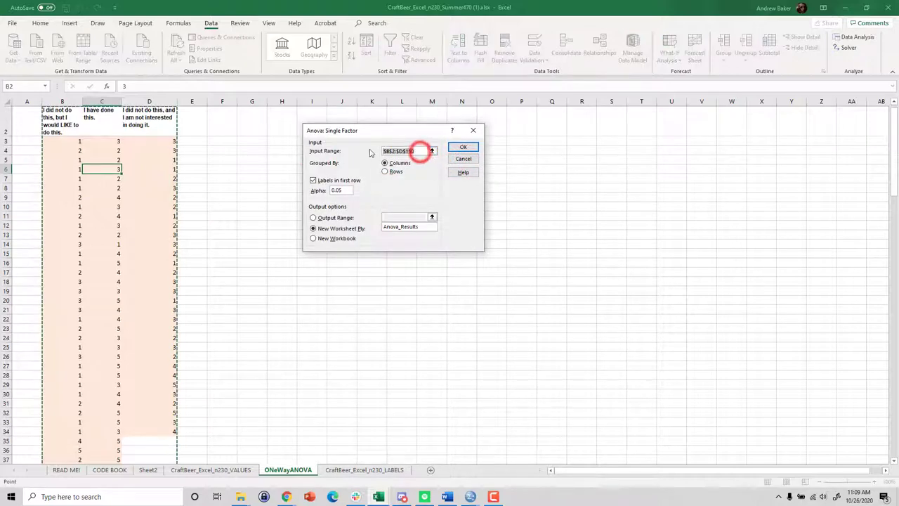
{"action": "key", "text": "BackSpace"}
{"action": "key", "text": "BackSpace"}
{"action": "key", "text": "BackSpace"}
{"action": "key", "text": "BackSpace"}
{"action": "key", "text": "BackSpace"}
{"action": "key", "text": "BackSpace"}
{"action": "key", "text": "BackSpace"}
{"action": "key", "text": "BackSpace"}
{"action": "key", "text": "BackSpace"}
{"action": "key", "text": "BackSpace"}
{"action": "key", "text": "BackSpace"}
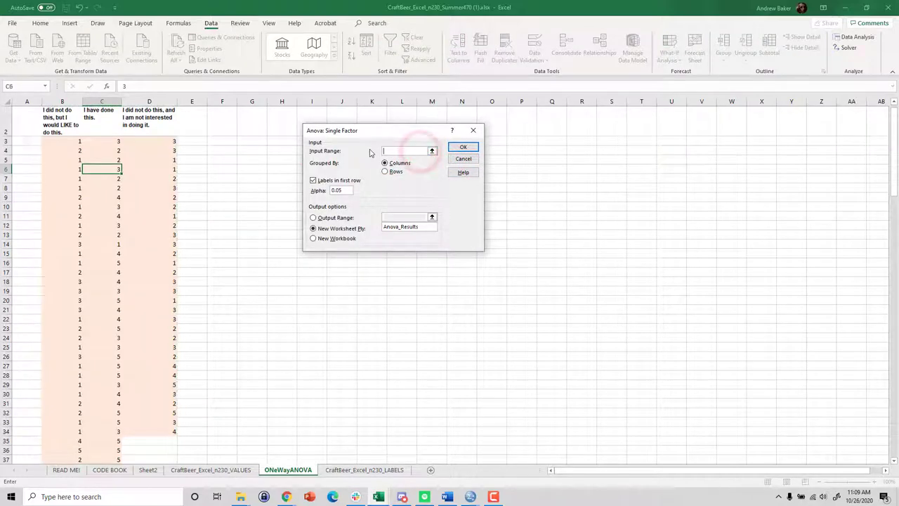
{"action": "left_click", "coordinate": [432, 153]}
{"action": "left_click_drag", "start_coordinate": [57, 125], "coordinate": [152, 281]}
{"action": "left_click_drag", "start_coordinate": [149, 322], "coordinate": [161, 450]}
{"action": "left_click", "coordinate": [478, 142]}
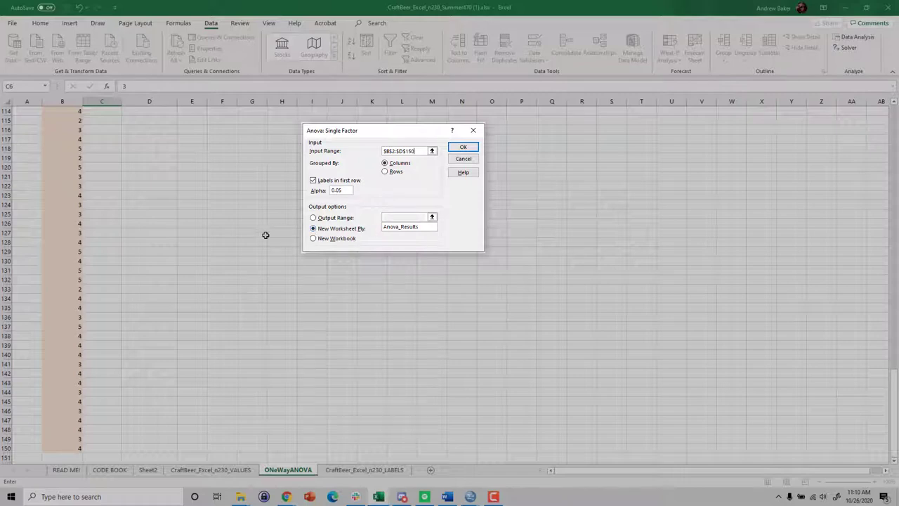
Step: Output the ANOVA to a new worksheet named Anova_Results and fit column A to its contents
{"action": "double_click", "coordinate": [423, 228]}
{"action": "type", "text": "Ano"}
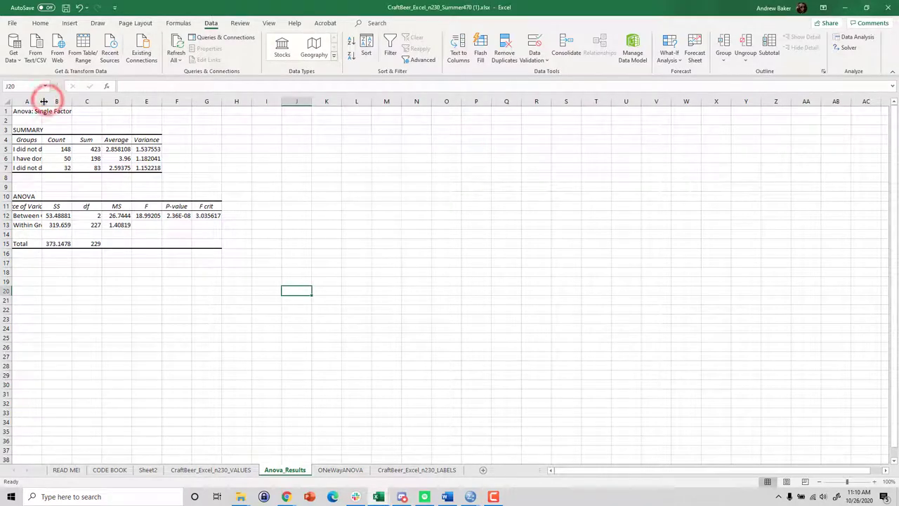
{"action": "double_click", "coordinate": [41, 101]}
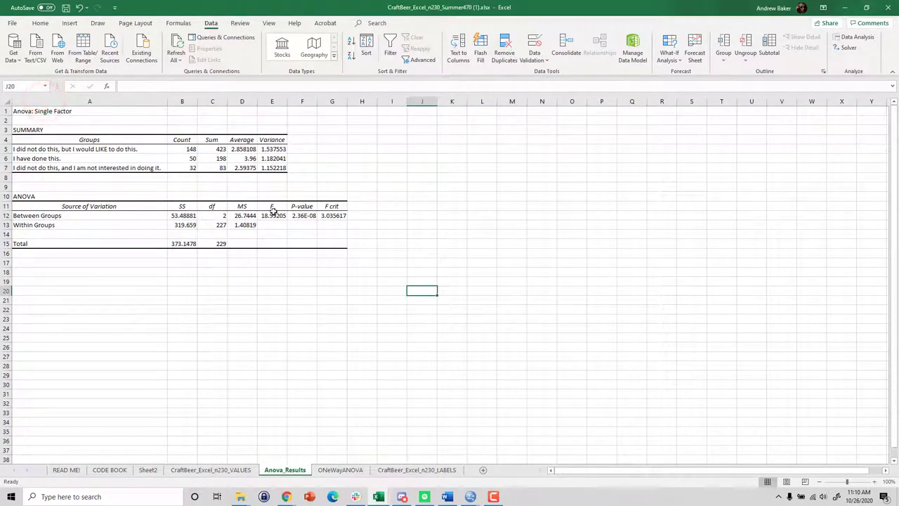
Step: Format the group averages in D5:D7 of the summary table to one decimal place
{"action": "left_click_drag", "start_coordinate": [246, 148], "coordinate": [244, 169]}
{"action": "left_click", "coordinate": [40, 25]}
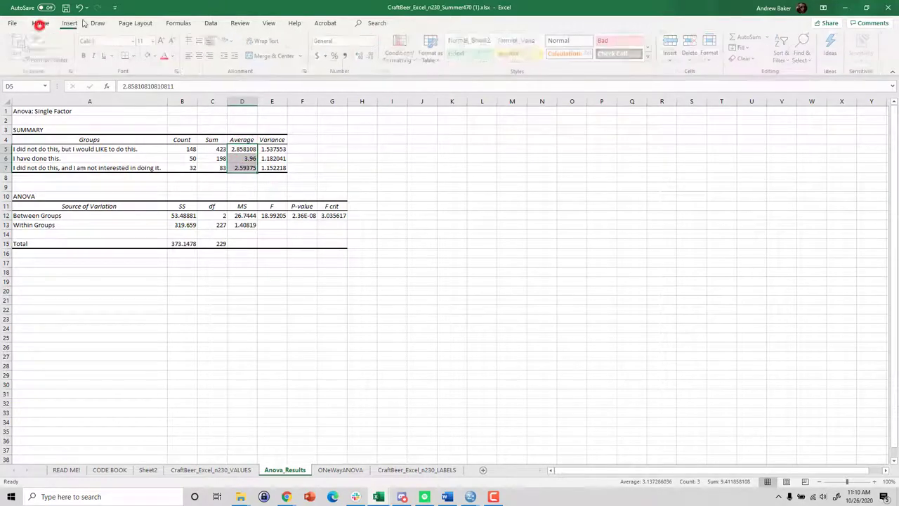
{"action": "left_click", "coordinate": [373, 56]}
{"action": "left_click", "coordinate": [373, 57]}
{"action": "left_click", "coordinate": [373, 56]}
{"action": "left_click", "coordinate": [373, 56]}
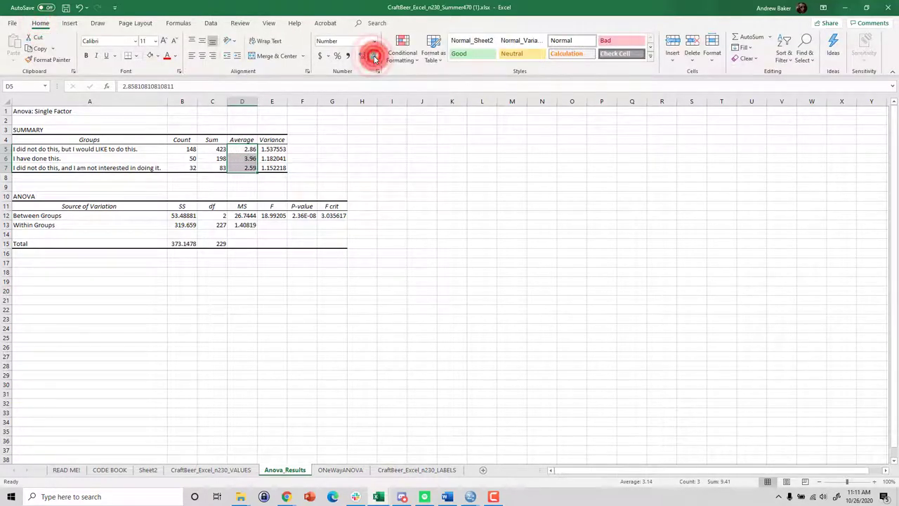
{"action": "left_click", "coordinate": [373, 56]}
Step: Format the group variances in E5:E7 to two decimal places
{"action": "left_click_drag", "start_coordinate": [272, 148], "coordinate": [272, 167]}
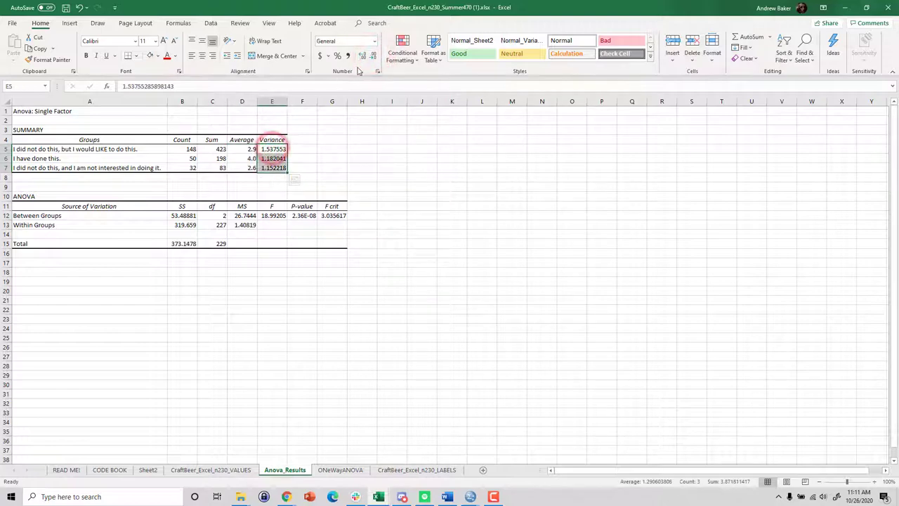
{"action": "left_click", "coordinate": [373, 57]}
{"action": "left_click", "coordinate": [372, 57]}
{"action": "left_click", "coordinate": [373, 56]}
{"action": "left_click", "coordinate": [373, 56]}
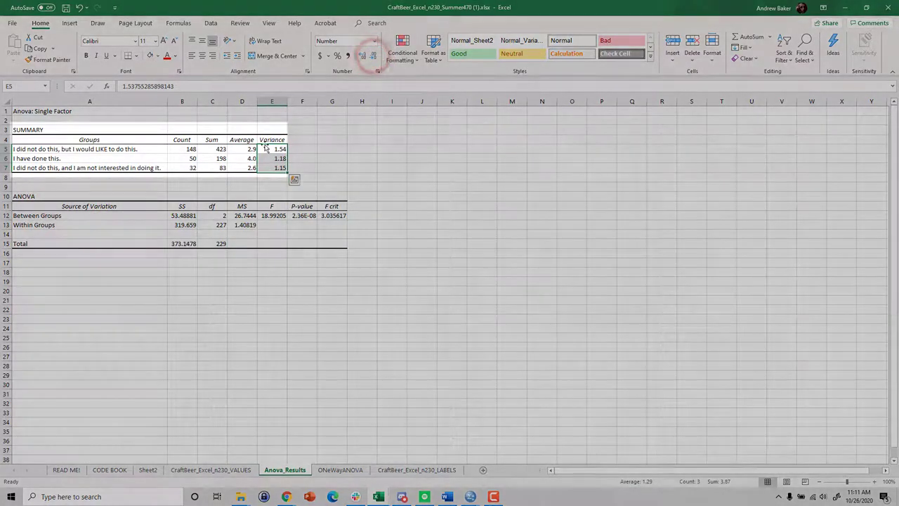
Step: Examine the SUMMARY table, comparing the count, average and variance of the three brewery tour groups
{"action": "left_click_drag", "start_coordinate": [21, 130], "coordinate": [283, 169]}
{"action": "left_click", "coordinate": [65, 148]}
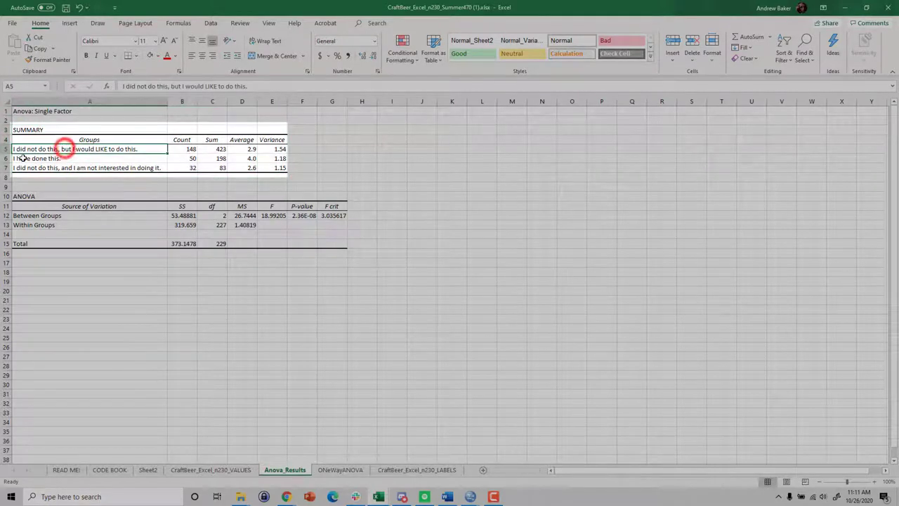
{"action": "left_click", "coordinate": [25, 158]}
{"action": "left_click", "coordinate": [28, 170]}
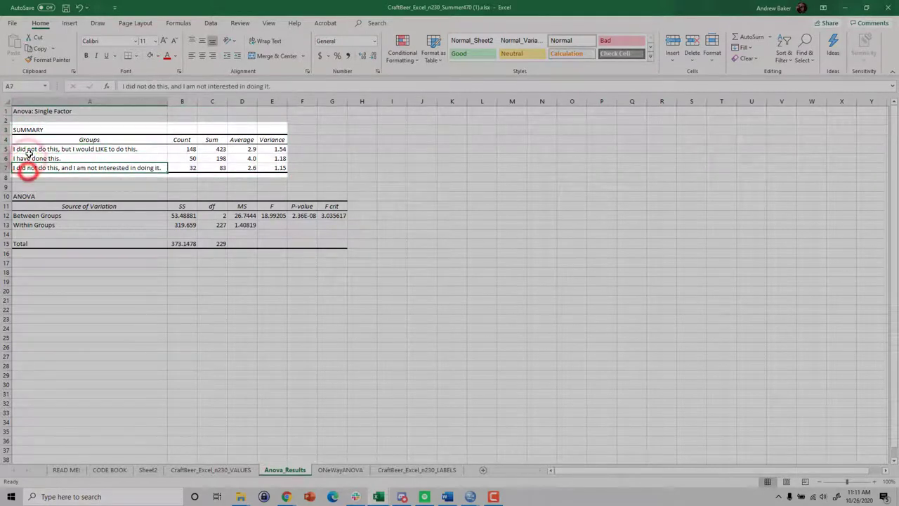
{"action": "left_click", "coordinate": [23, 148]}
{"action": "left_click", "coordinate": [24, 159]}
{"action": "left_click", "coordinate": [27, 168]}
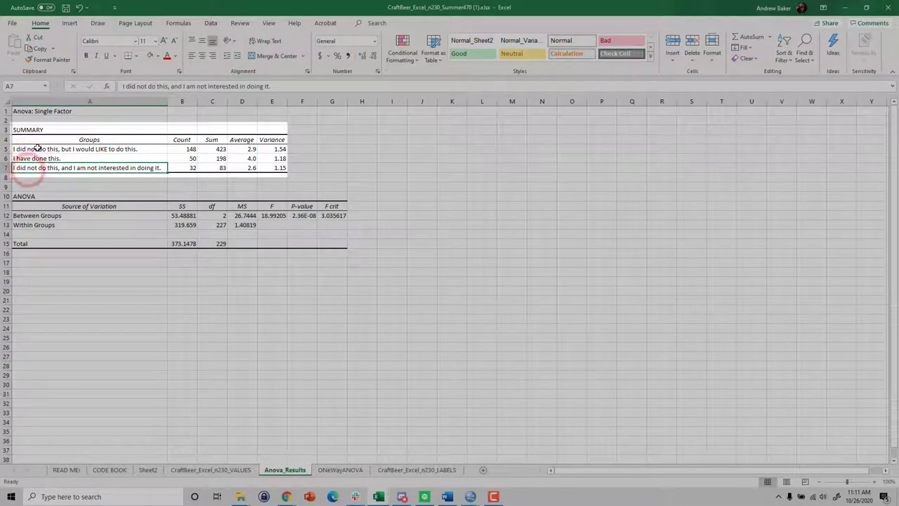
{"action": "left_click", "coordinate": [176, 149]}
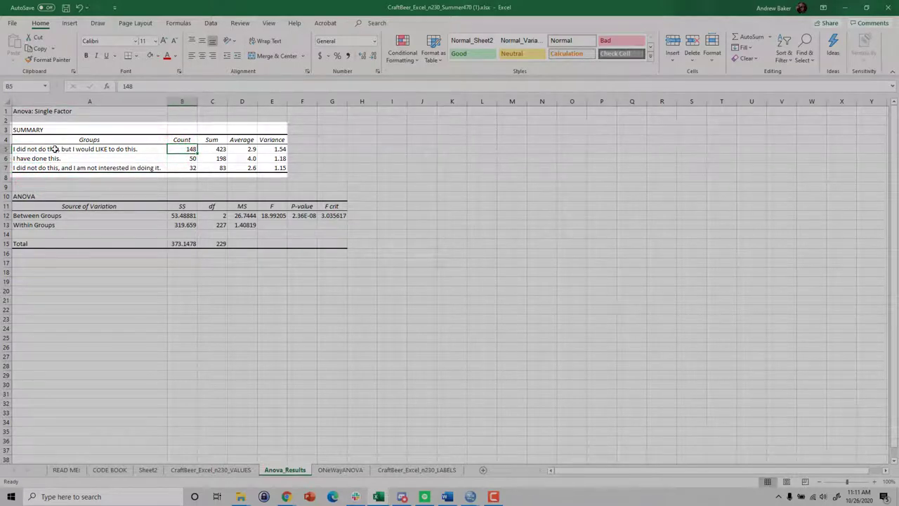
{"action": "left_click", "coordinate": [246, 149]}
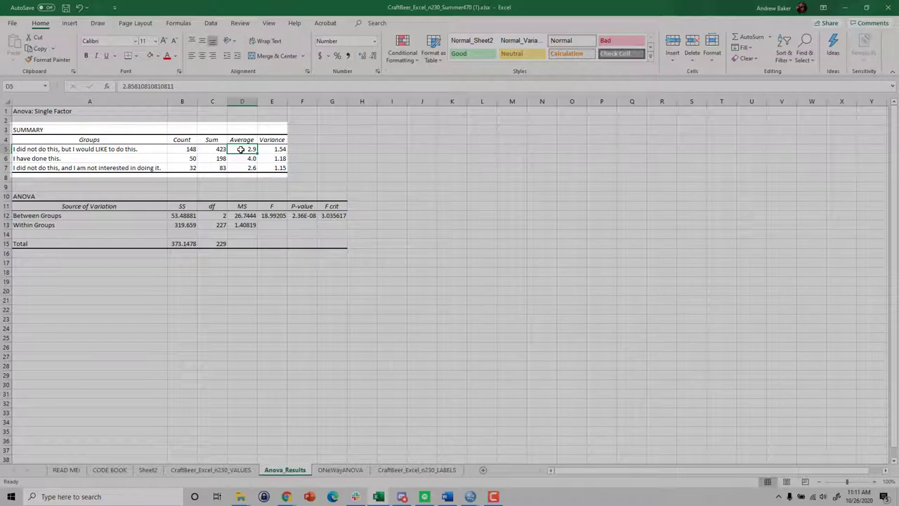
{"action": "left_click", "coordinate": [24, 160]}
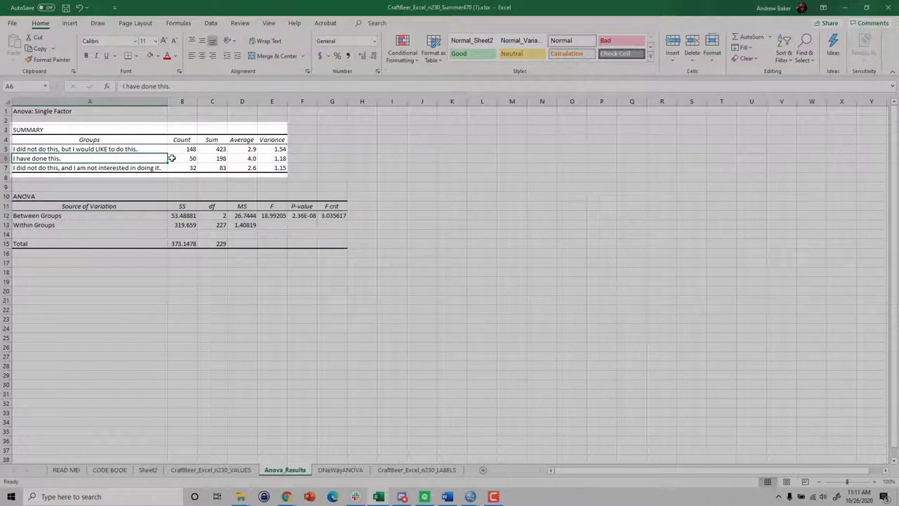
{"action": "left_click", "coordinate": [243, 158]}
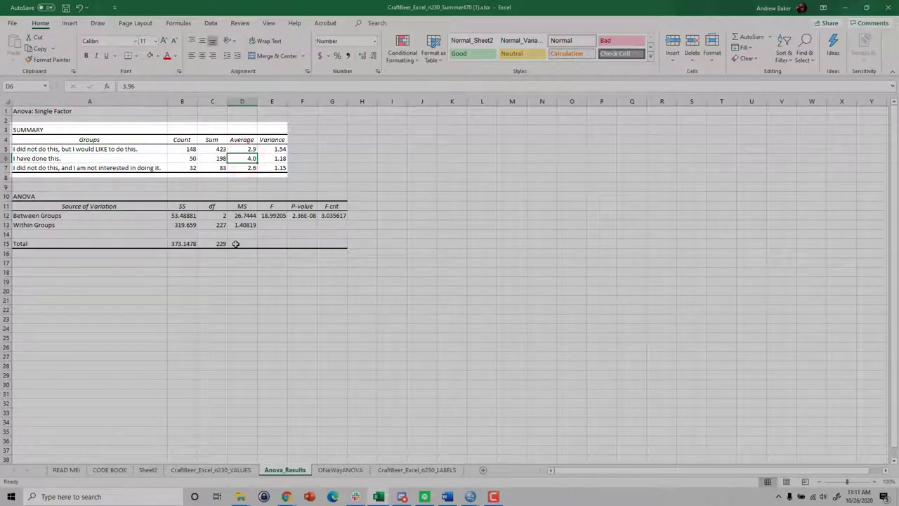
{"action": "left_click", "coordinate": [249, 168]}
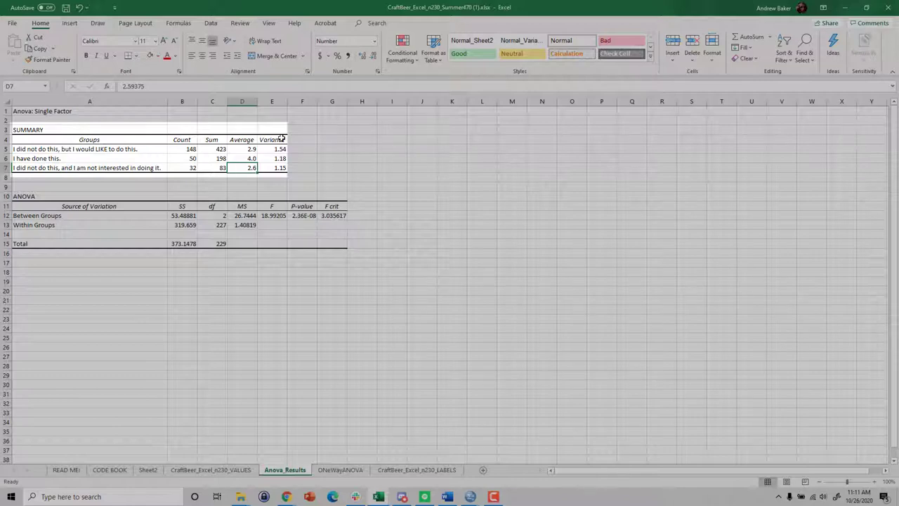
{"action": "left_click_drag", "start_coordinate": [278, 149], "coordinate": [279, 168]}
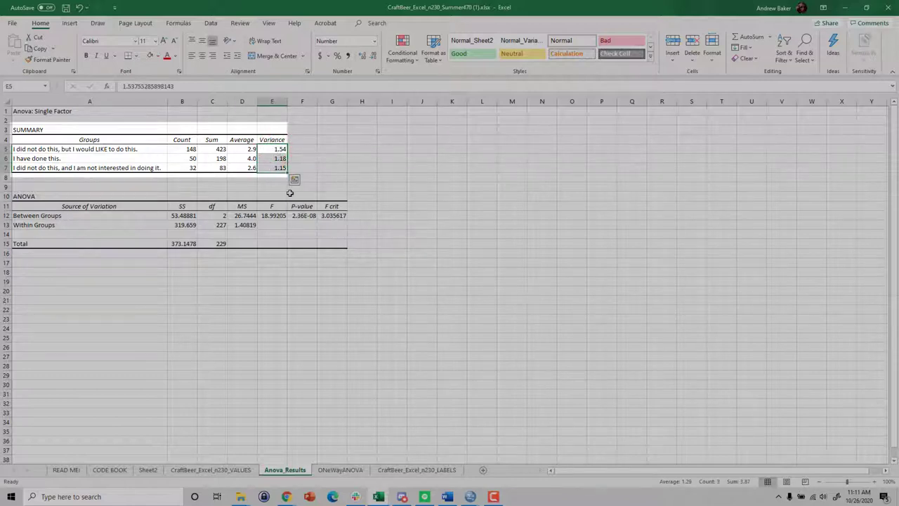
{"action": "left_click", "coordinate": [273, 149]}
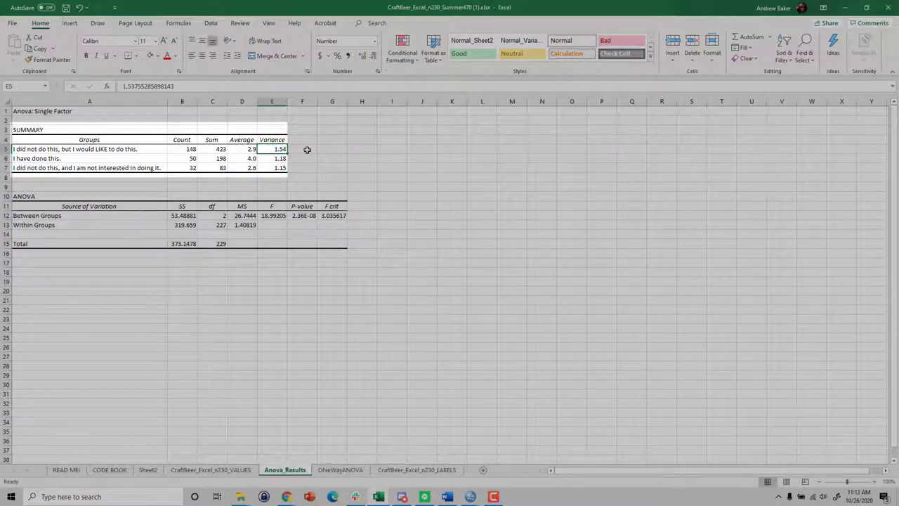
{"action": "left_click", "coordinate": [27, 130]}
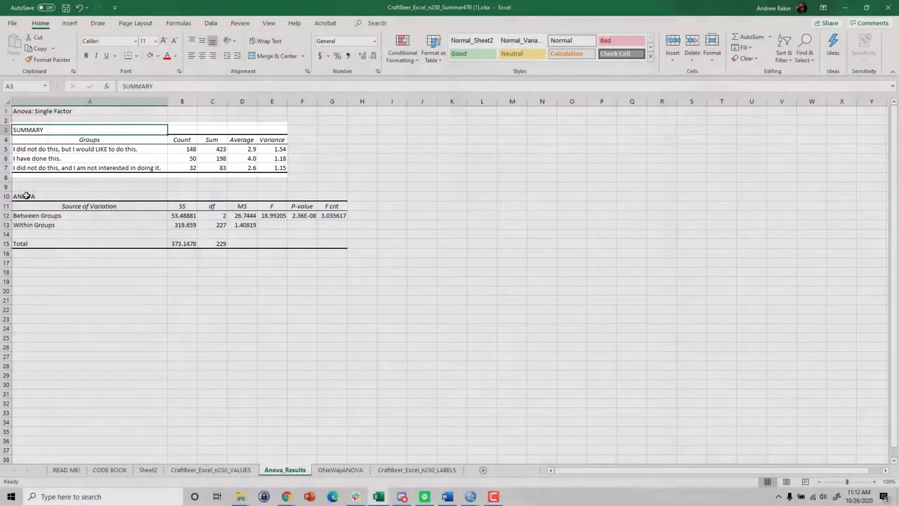
Step: Widen column F in the ANOVA table and format the between-groups P-value in F12 as Number
{"action": "left_click", "coordinate": [25, 196]}
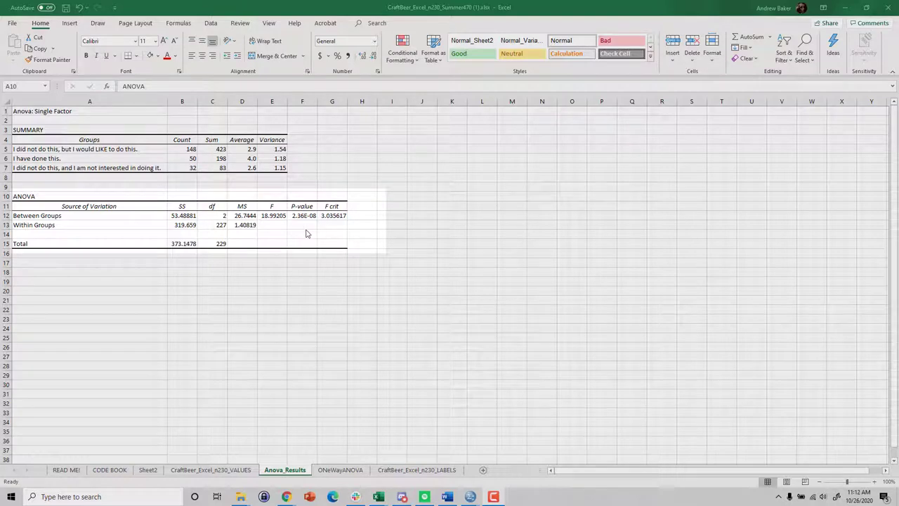
{"action": "left_click", "coordinate": [302, 205]}
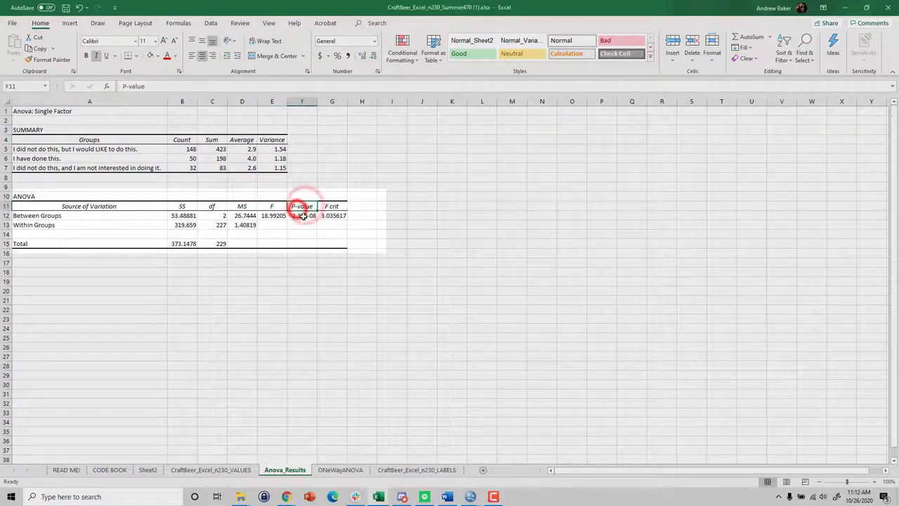
{"action": "left_click", "coordinate": [300, 217]}
{"action": "left_click_drag", "start_coordinate": [316, 101], "coordinate": [349, 101]}
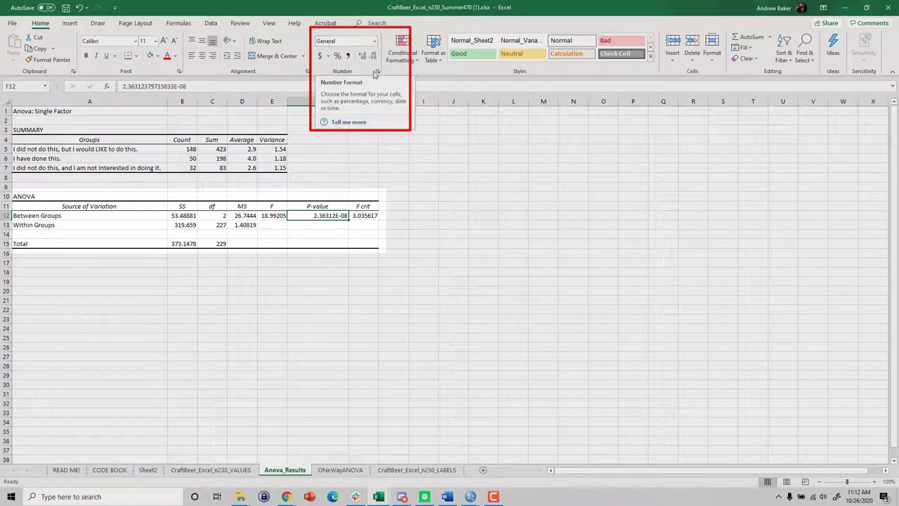
{"action": "left_click", "coordinate": [374, 40]}
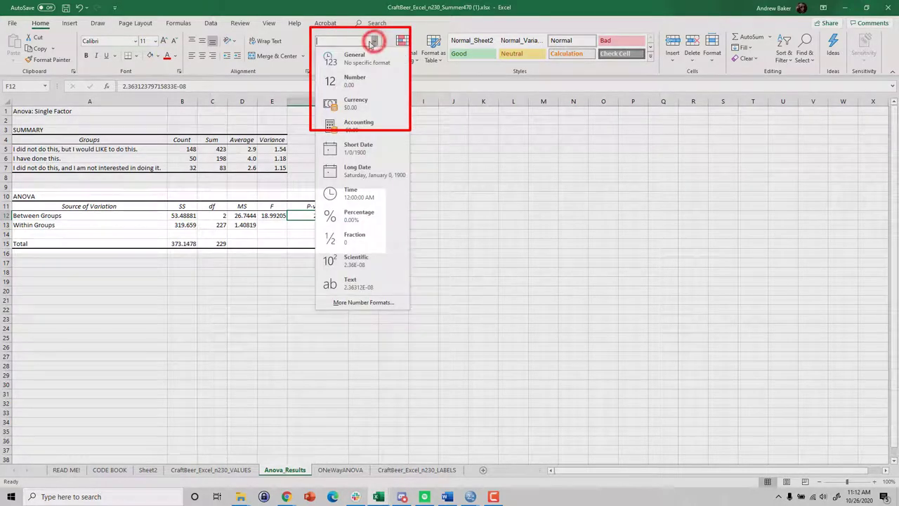
{"action": "left_click", "coordinate": [360, 82]}
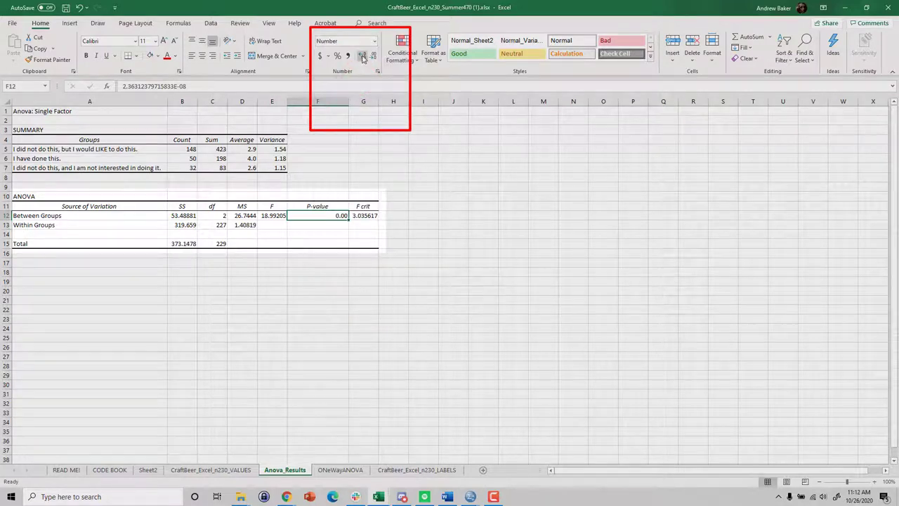
Step: Increase the between-groups P-value in F12 to nine decimal places
{"action": "left_click", "coordinate": [363, 56]}
{"action": "left_click", "coordinate": [363, 57]}
{"action": "left_click", "coordinate": [362, 56]}
{"action": "left_click", "coordinate": [363, 56]}
{"action": "left_click", "coordinate": [363, 56]}
{"action": "left_click", "coordinate": [362, 56]}
{"action": "left_click", "coordinate": [362, 56]}
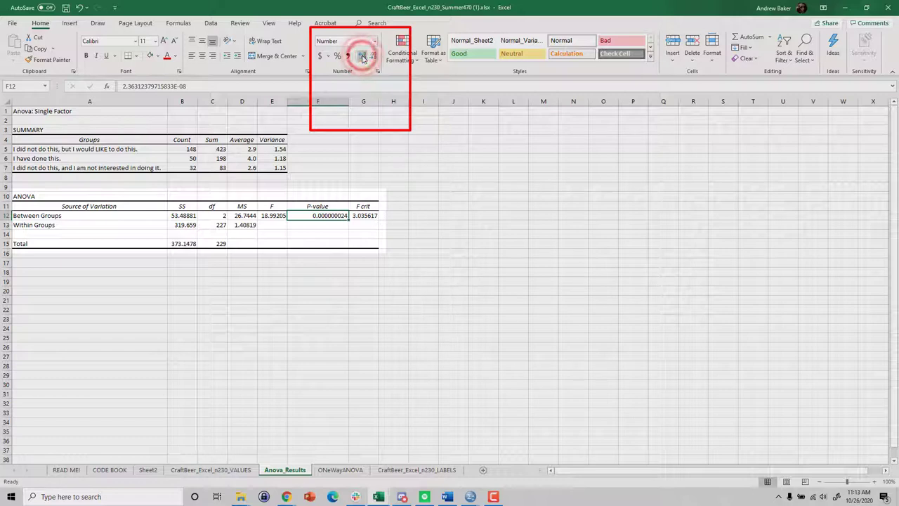
{"action": "left_click", "coordinate": [315, 217]}
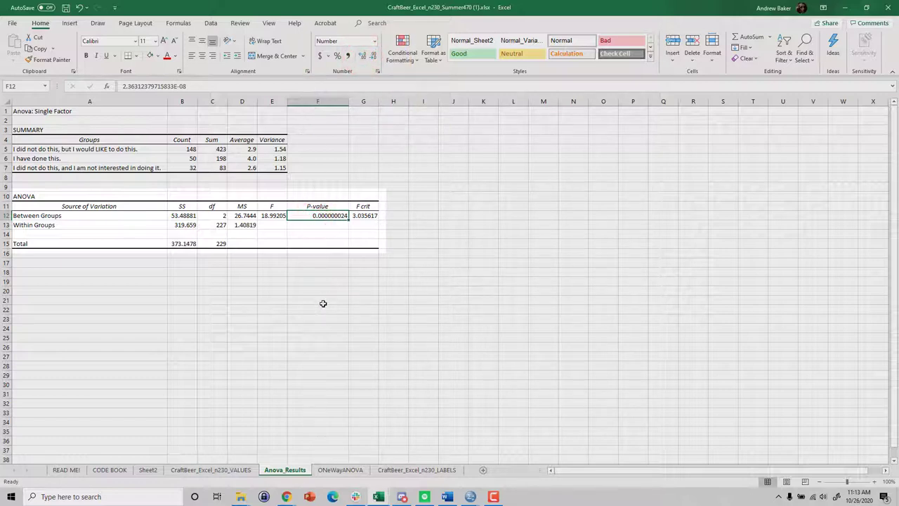
Step: Compare the three group averages in D5:D7 and check them against the between-groups P-value in F12
{"action": "left_click", "coordinate": [309, 262]}
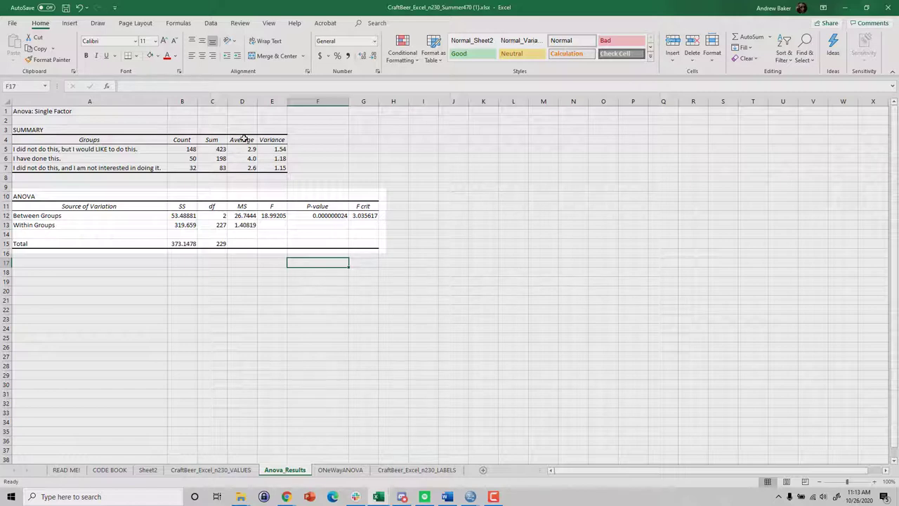
{"action": "left_click_drag", "start_coordinate": [242, 150], "coordinate": [243, 167]}
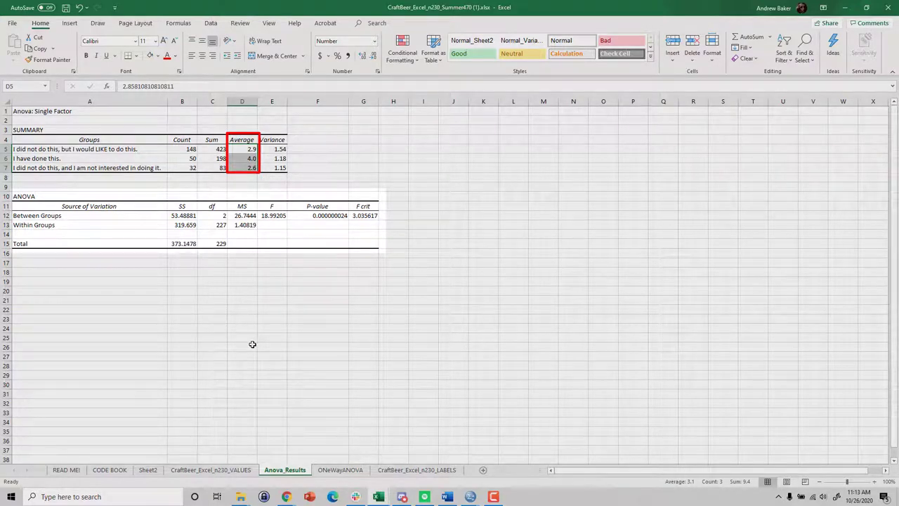
{"action": "left_click", "coordinate": [325, 216]}
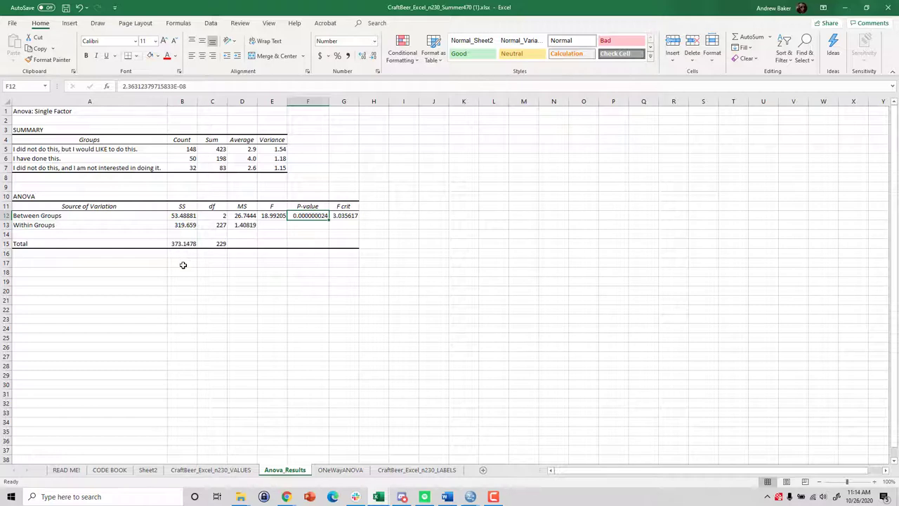
Step: Enter the effect size label n^2 in cell C17 below the ANOVA table
{"action": "left_click", "coordinate": [212, 266]}
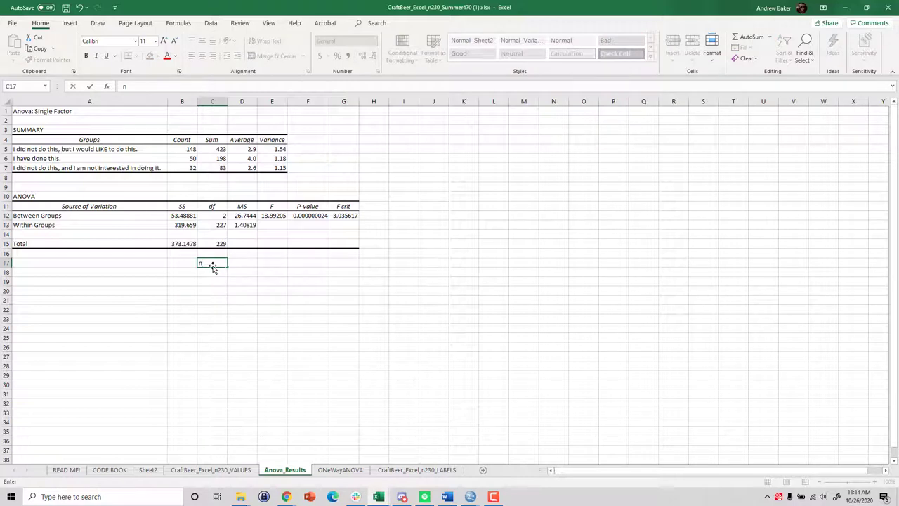
{"action": "type", "text": "2"}
{"action": "left_click", "coordinate": [213, 267]}
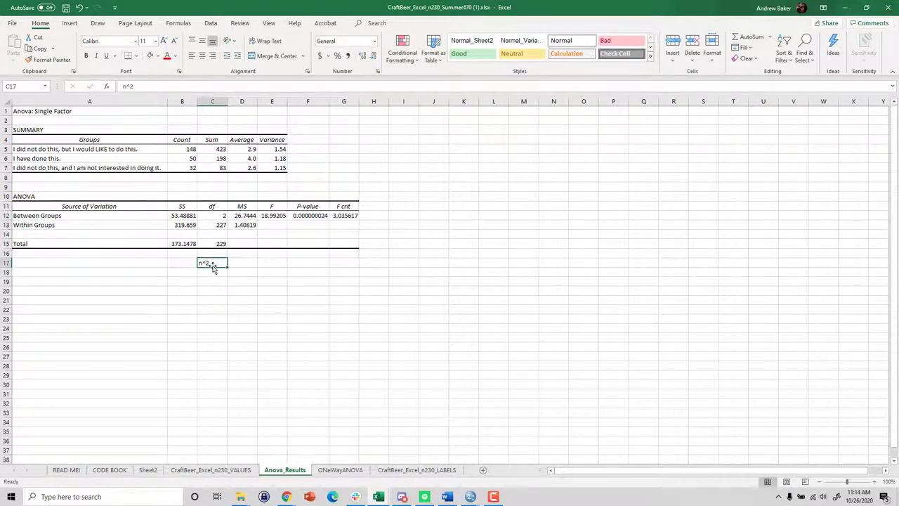
Step: Calculate the effect size in B17 by dividing the between-groups SS by the total SS with =B12/B15
{"action": "key", "text": "Left"}
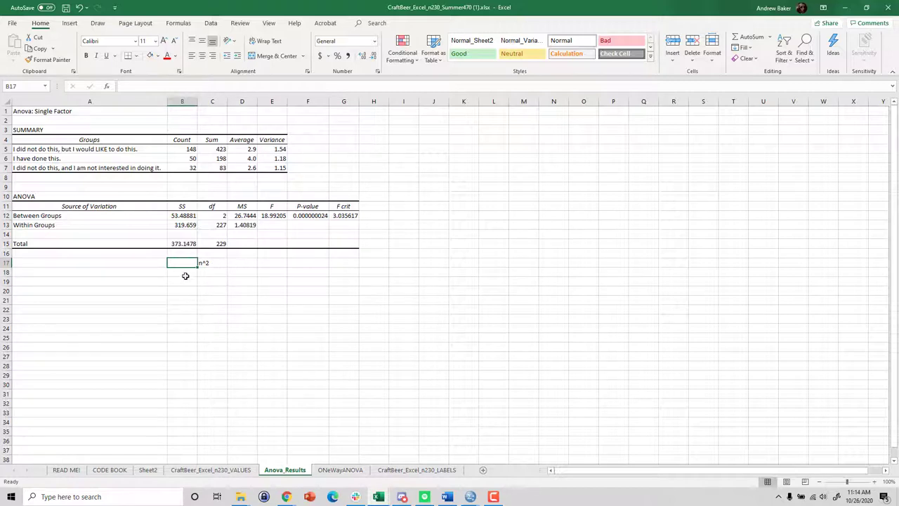
{"action": "type", "text": "="}
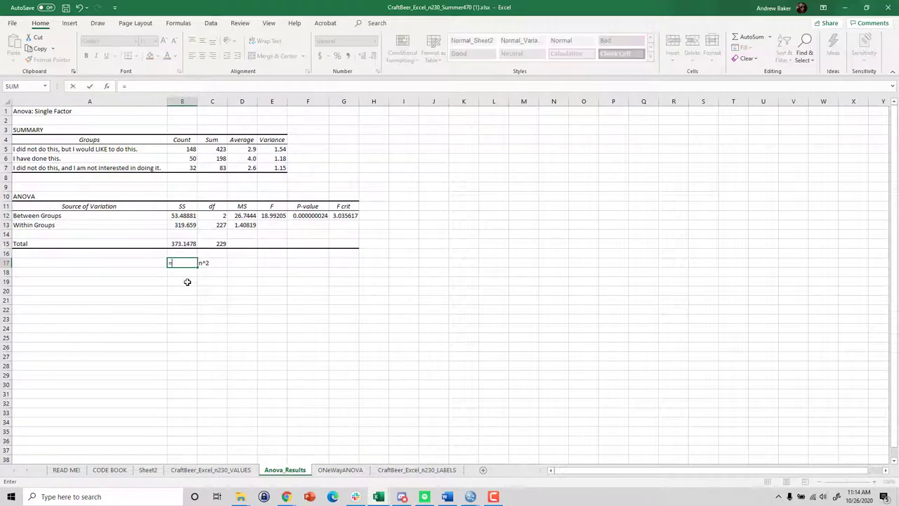
{"action": "left_click", "coordinate": [182, 216]}
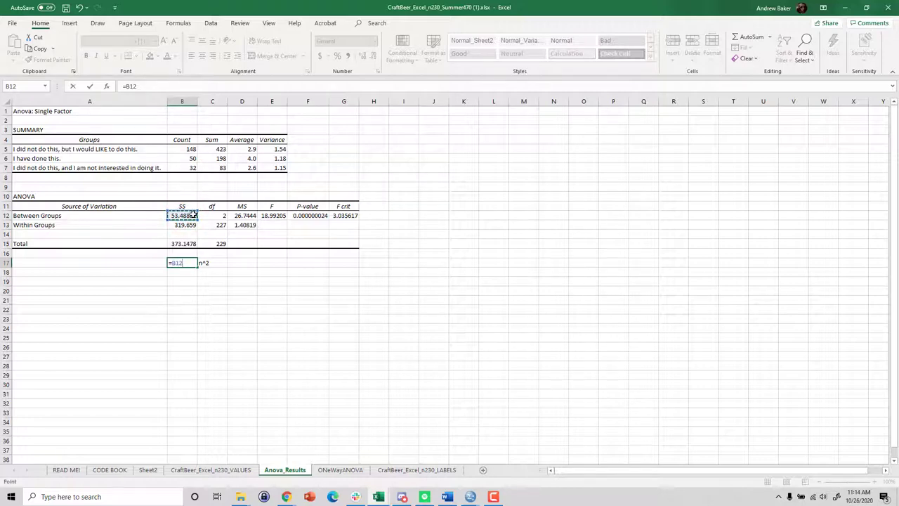
{"action": "type", "text": "/"}
{"action": "left_click", "coordinate": [176, 244]}
{"action": "key", "text": "Return"}
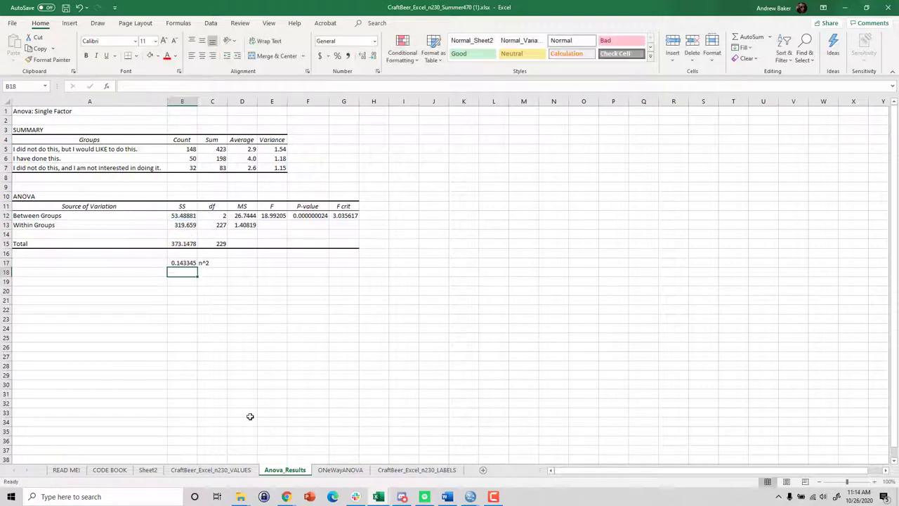
Step: Format the effect size in B17 as a percentage with two decimal places
{"action": "left_click", "coordinate": [180, 262]}
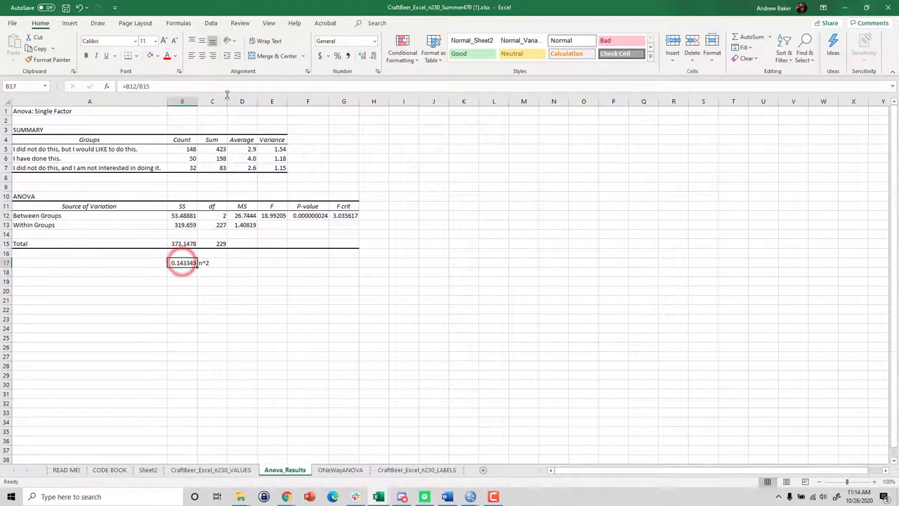
{"action": "left_click", "coordinate": [337, 55]}
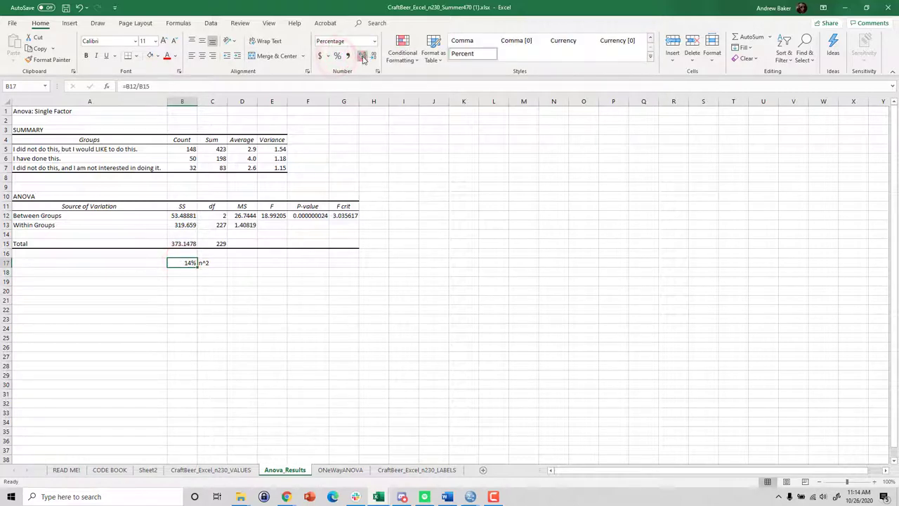
{"action": "left_click", "coordinate": [362, 56]}
{"action": "left_click", "coordinate": [362, 56]}
Step: Review the between-groups SS in B12, the group labels in A5:A7 and the effect size in B17
{"action": "left_click", "coordinate": [184, 218]}
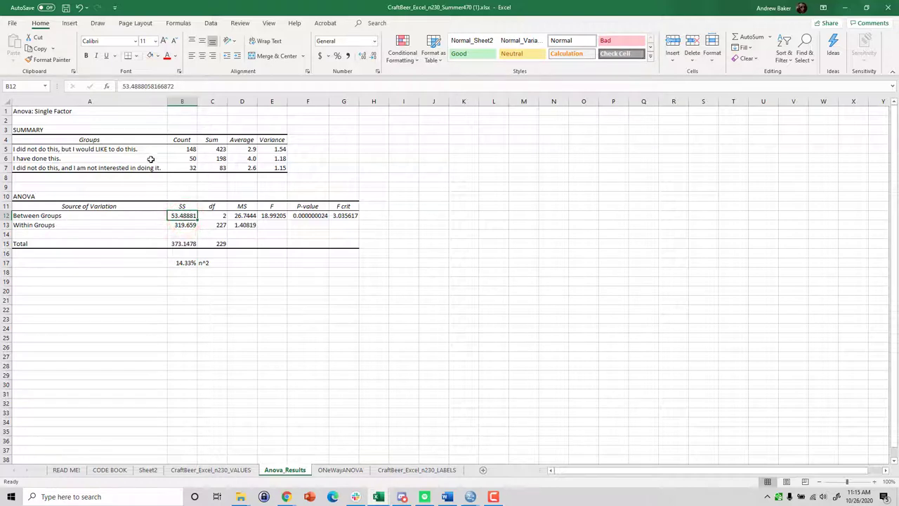
{"action": "left_click_drag", "start_coordinate": [95, 149], "coordinate": [94, 167]}
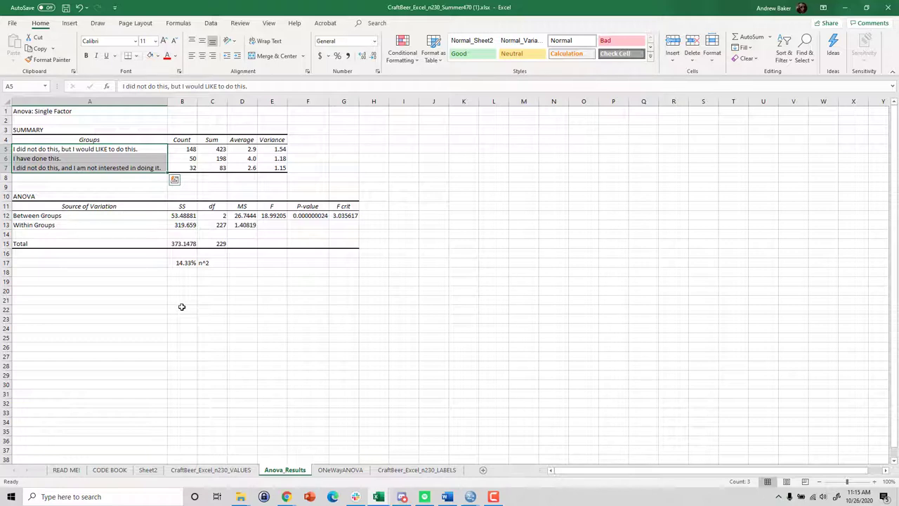
{"action": "left_click", "coordinate": [181, 263]}
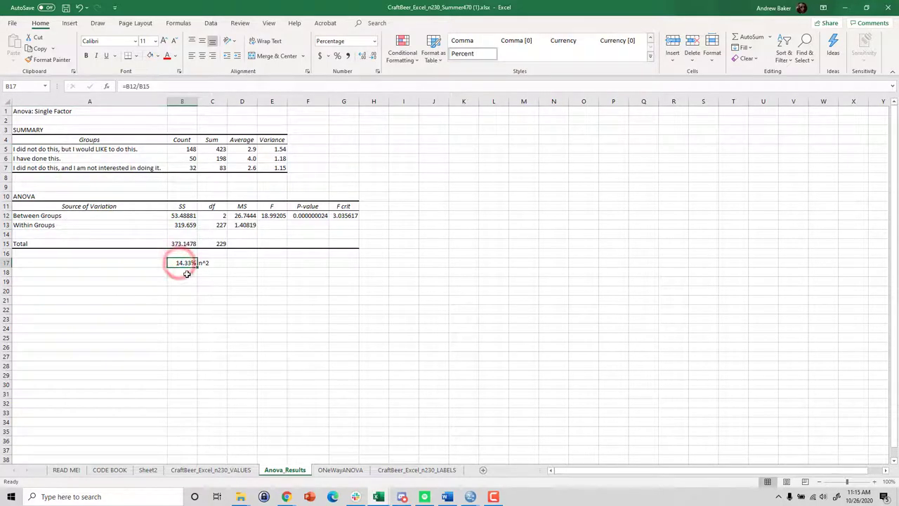